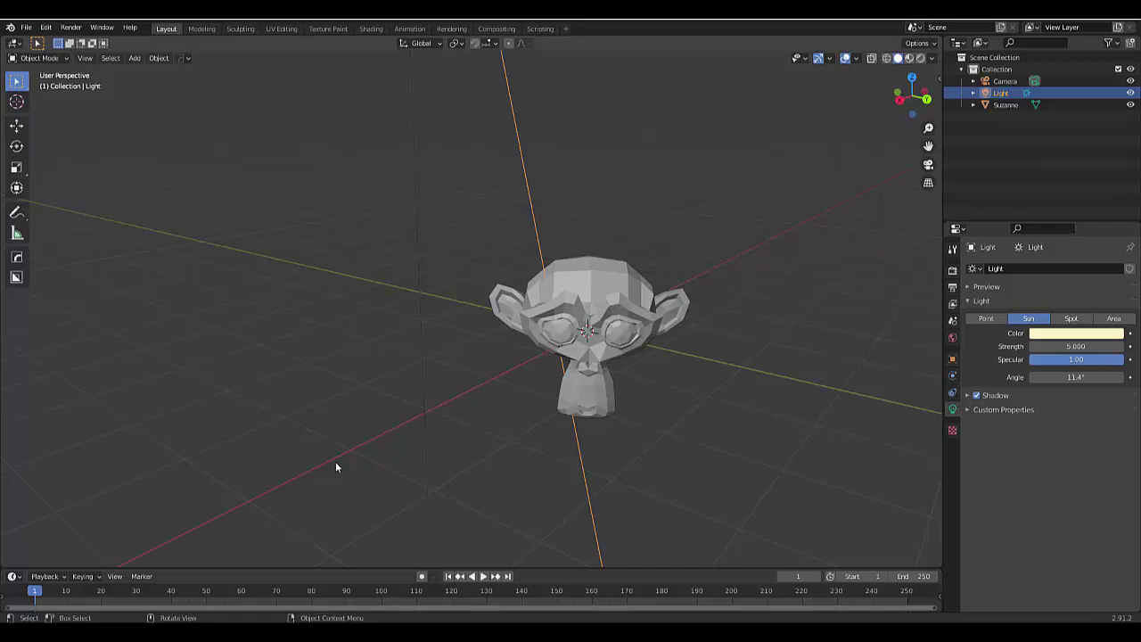
Create a new material on the Suzanne mesh and set its surface shader to Glossy BSDF
{"action": "left_click", "coordinate": [607, 294]}
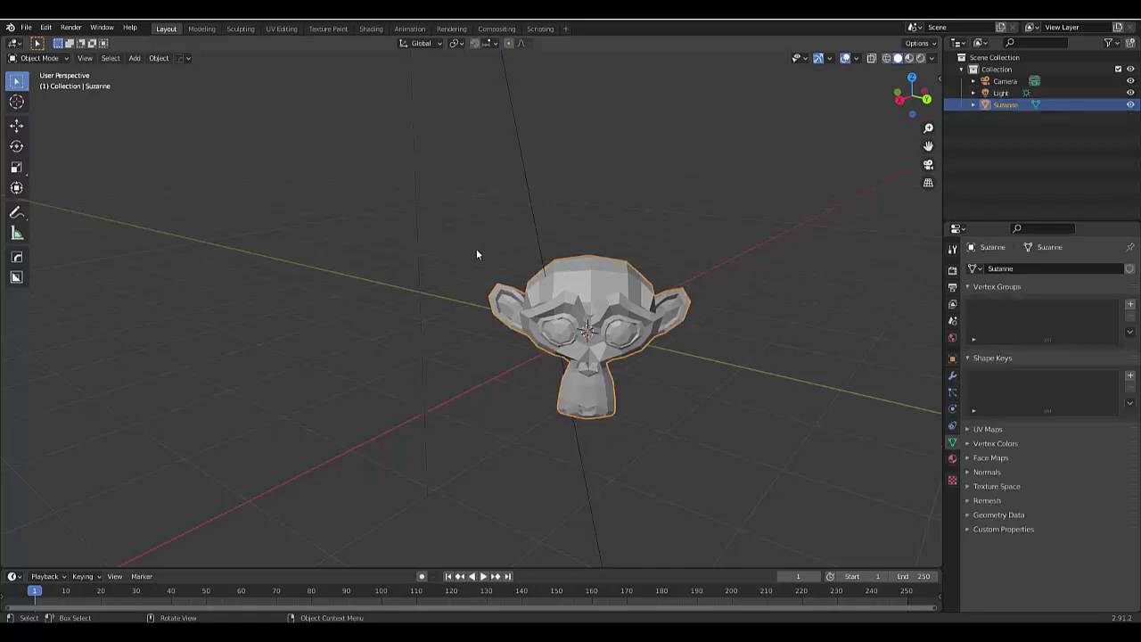
{"action": "left_click", "coordinate": [953, 459]}
{"action": "left_click", "coordinate": [1035, 319]}
{"action": "left_click", "coordinate": [1064, 391]}
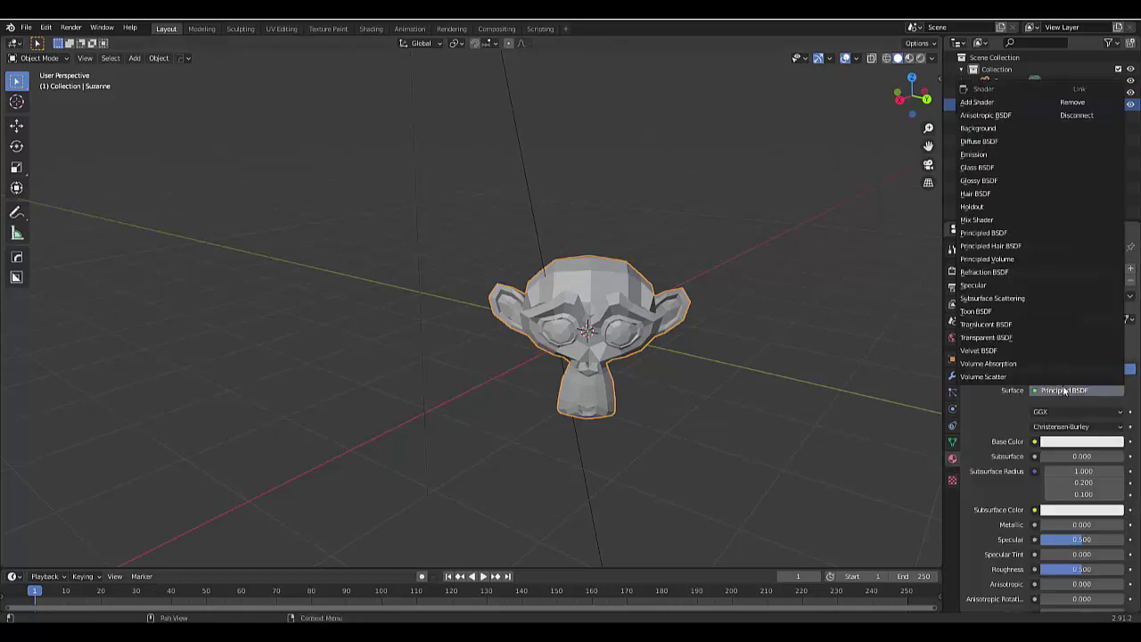
{"action": "left_click", "coordinate": [1005, 182]}
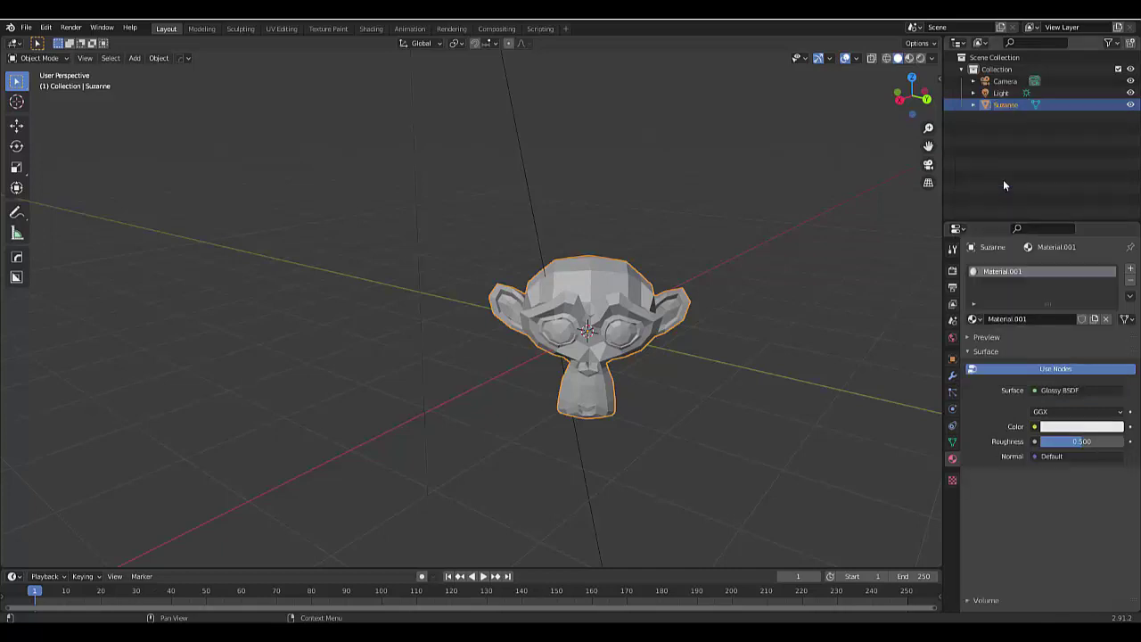
Colour the glossy material golden yellow and set its roughness to 0.2
{"action": "left_click", "coordinate": [1056, 429]}
{"action": "left_click", "coordinate": [1032, 328]}
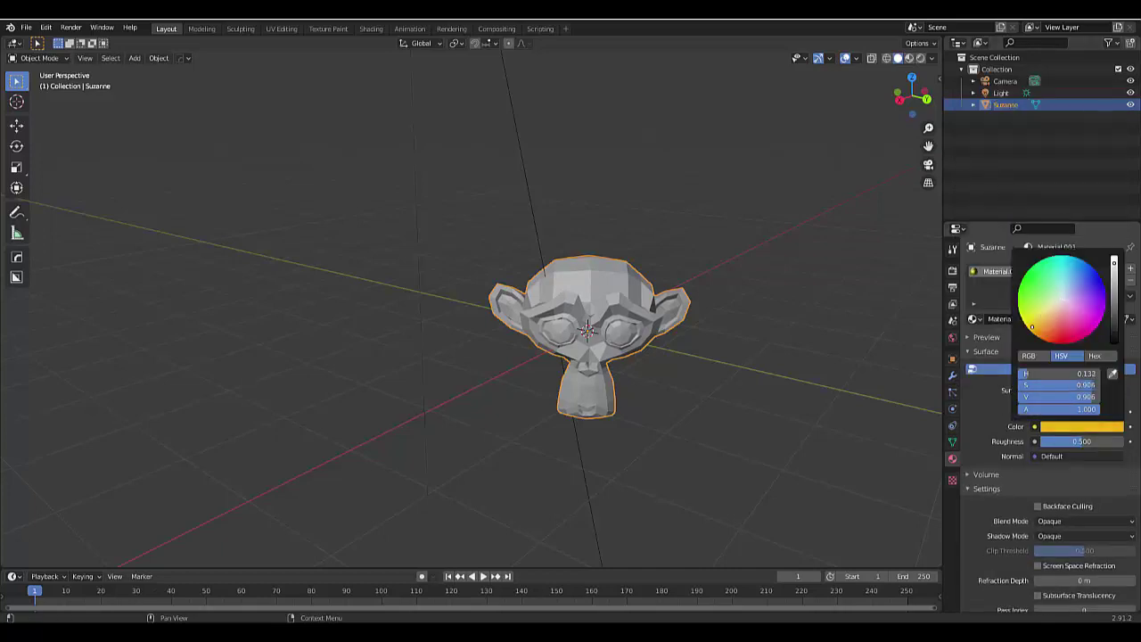
{"action": "left_click", "coordinate": [1067, 442]}
{"action": "type", "text": "0"}
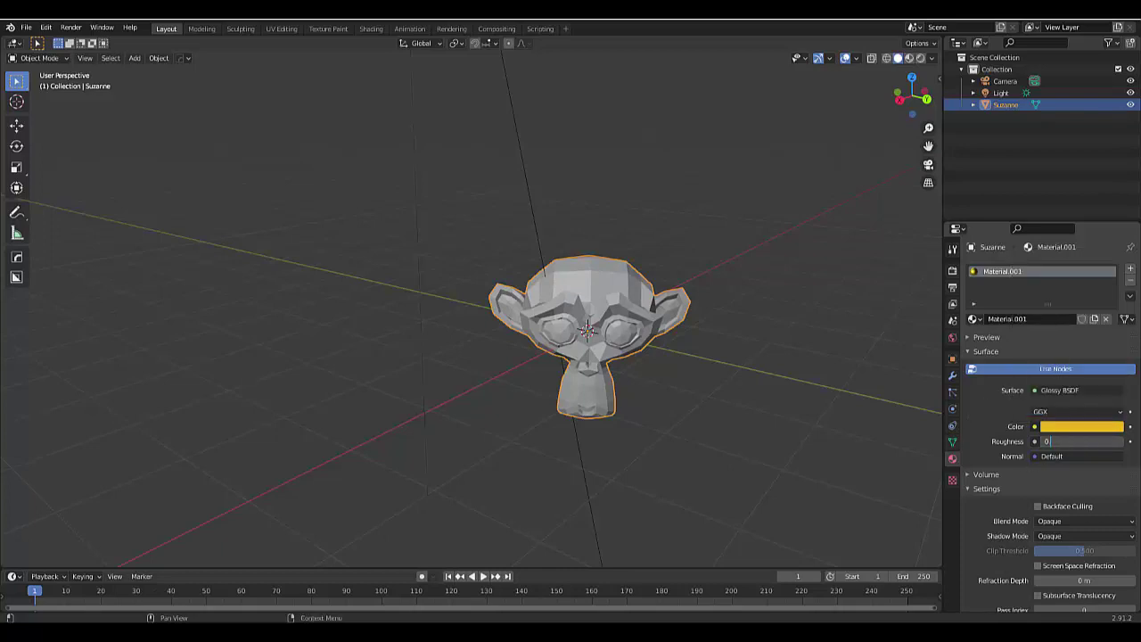
{"action": "type", "text": ".2"}
{"action": "key", "text": "Return"}
Show the viewport in rendered shading and load small_harbor_01_2k.hdr from Downloads as the world's environment texture
{"action": "left_click", "coordinate": [909, 59]}
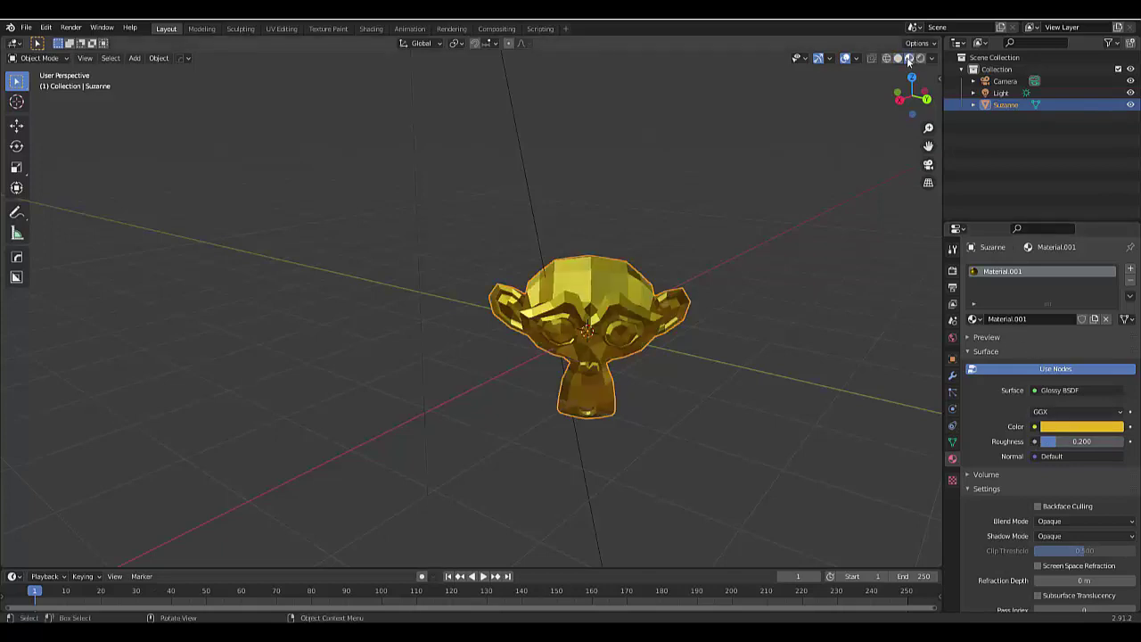
{"action": "left_click", "coordinate": [920, 58]}
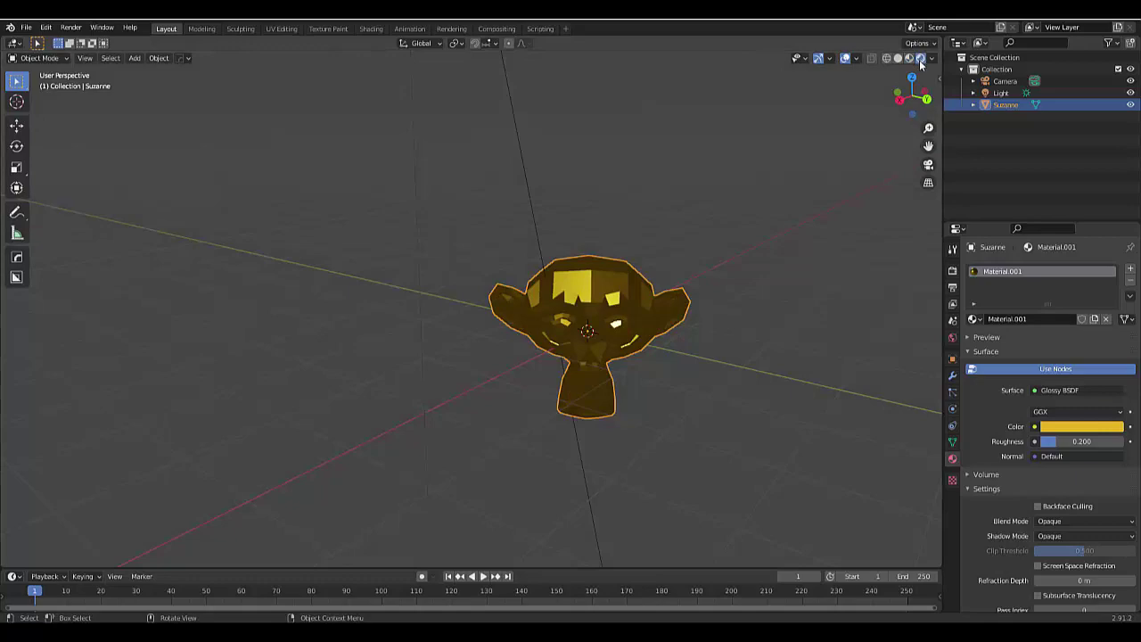
{"action": "left_click", "coordinate": [952, 337]}
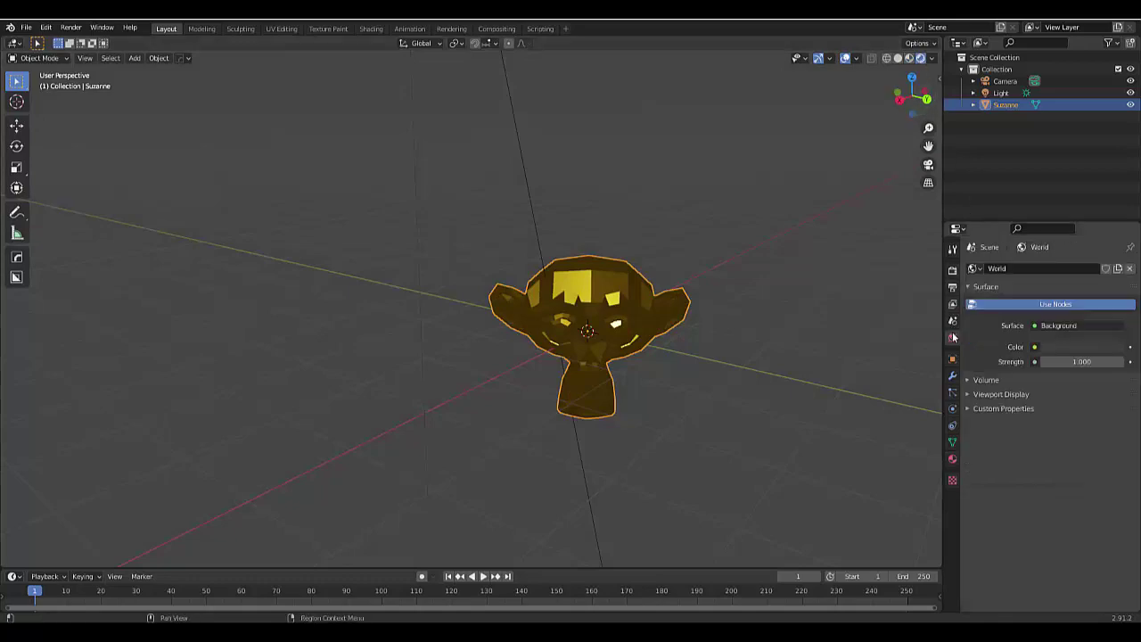
{"action": "left_click", "coordinate": [1032, 347]}
{"action": "left_click", "coordinate": [829, 400]}
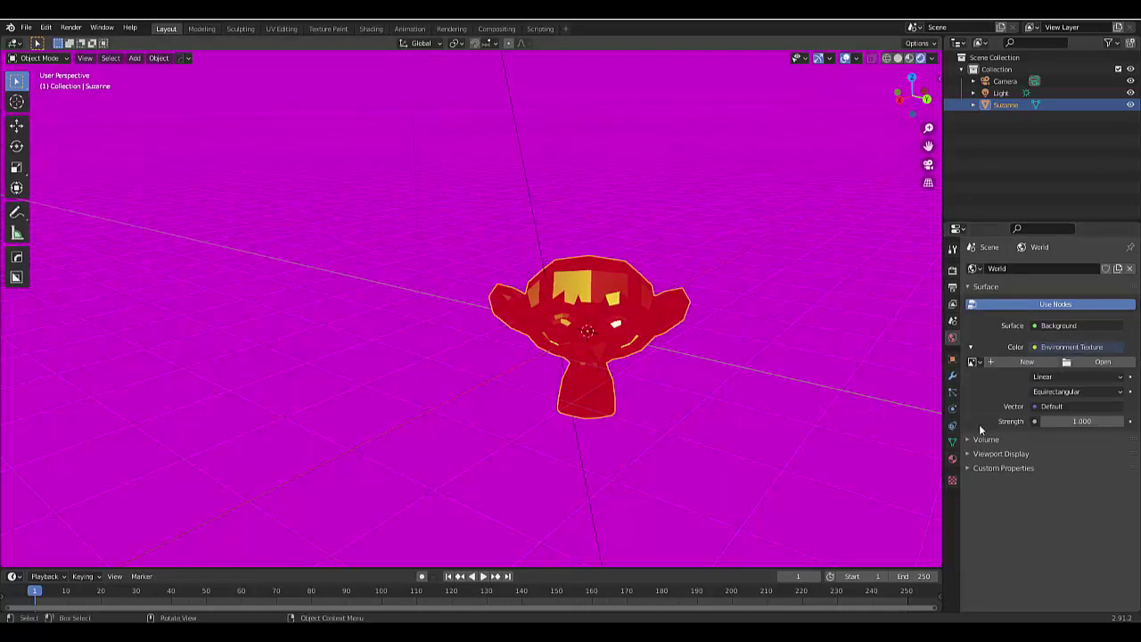
{"action": "left_click", "coordinate": [1103, 361]}
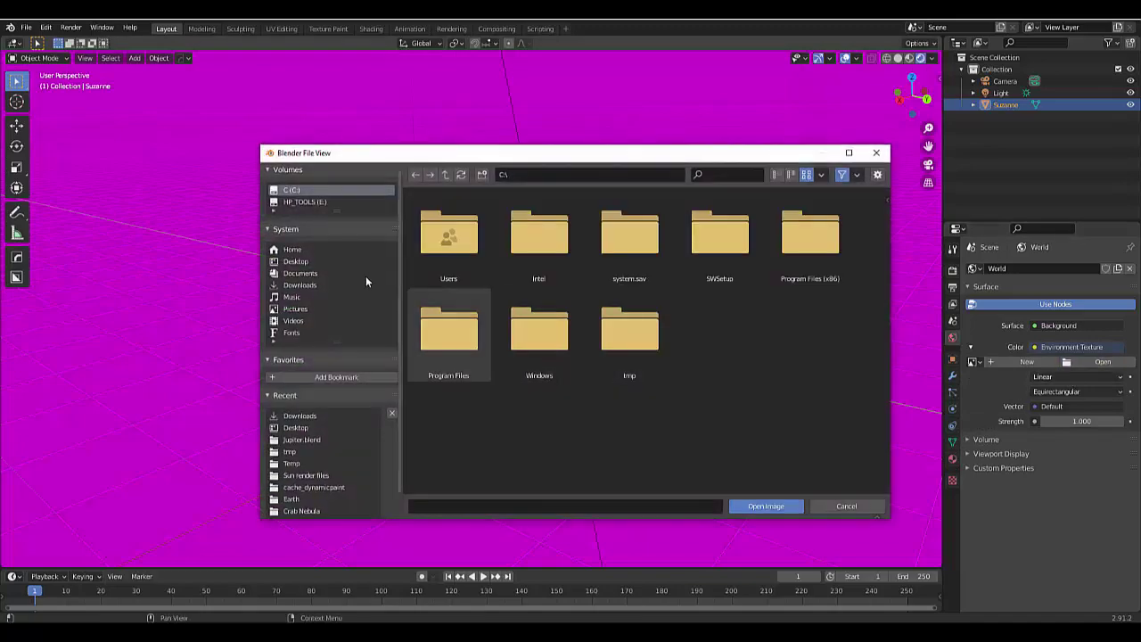
{"action": "left_click", "coordinate": [300, 285]}
{"action": "left_click", "coordinate": [630, 331]}
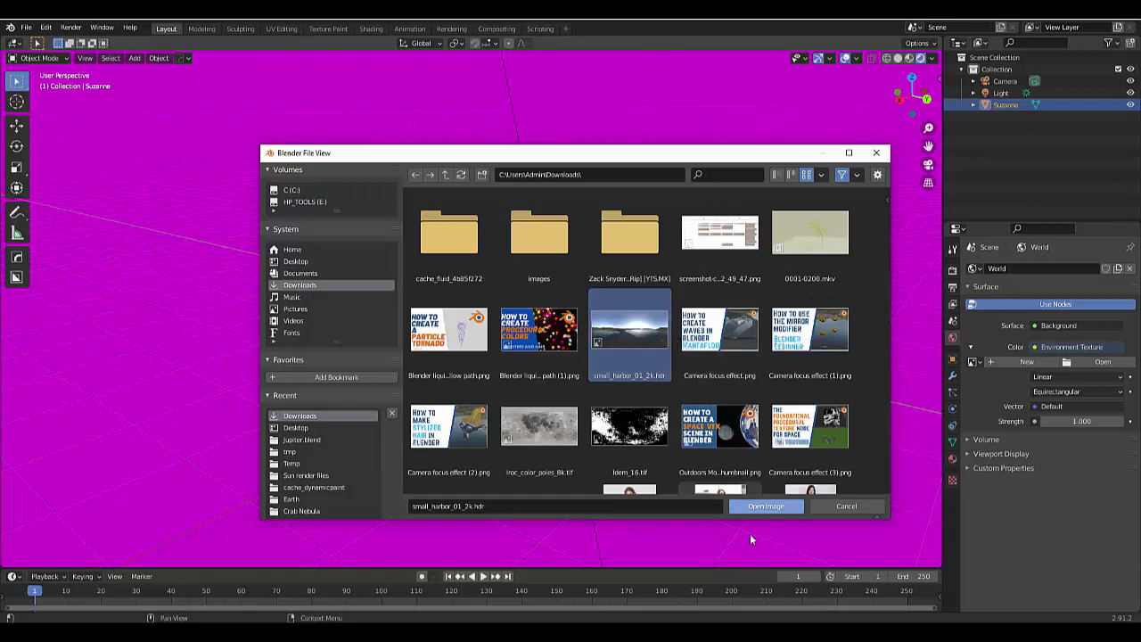
{"action": "left_click", "coordinate": [756, 510]}
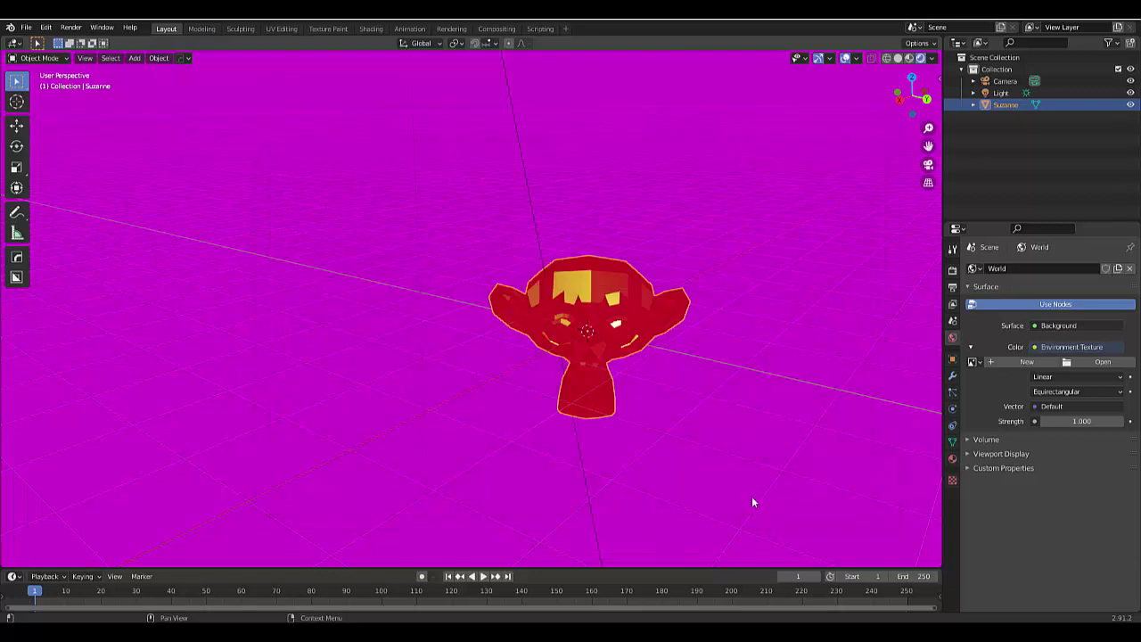
Shade Suzanne smooth and add a Subdivision Surface modifier to the mesh
{"action": "scroll", "coordinate": [637, 348], "scroll_direction": "up", "scroll_amount": 2}
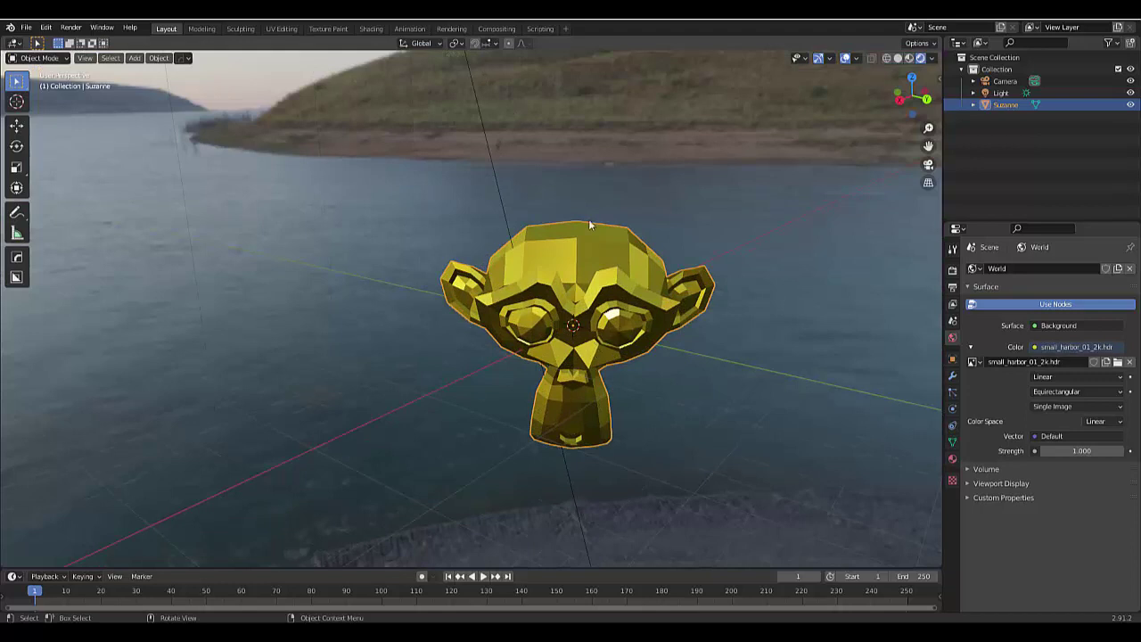
{"action": "right_click", "coordinate": [584, 281]}
{"action": "left_click", "coordinate": [584, 280]}
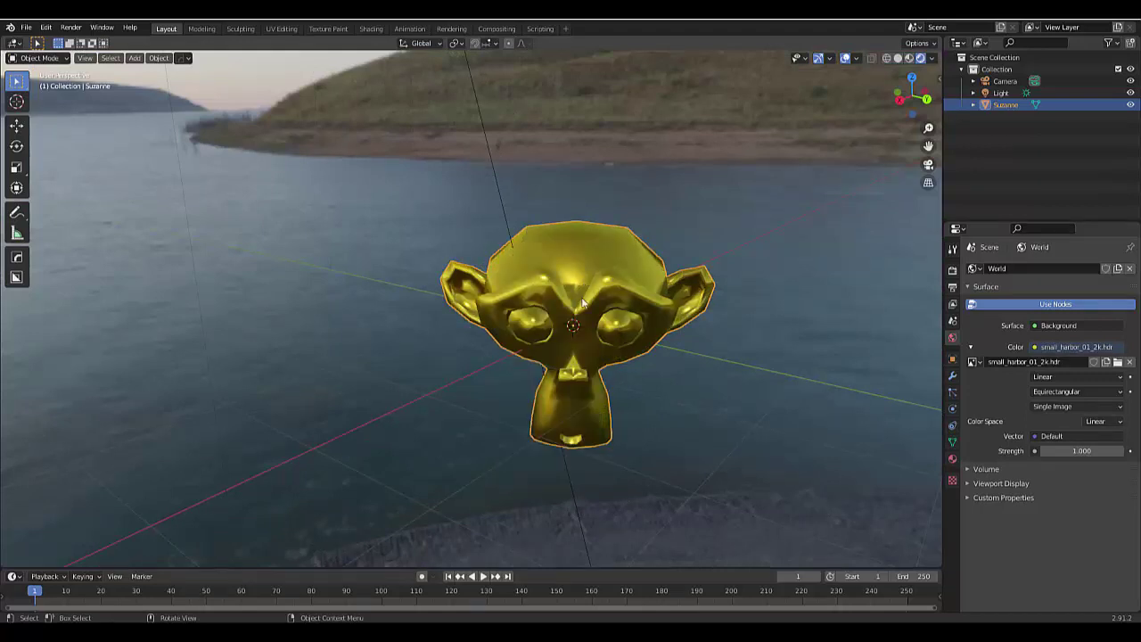
{"action": "left_click", "coordinate": [953, 375]}
{"action": "left_click", "coordinate": [998, 269]}
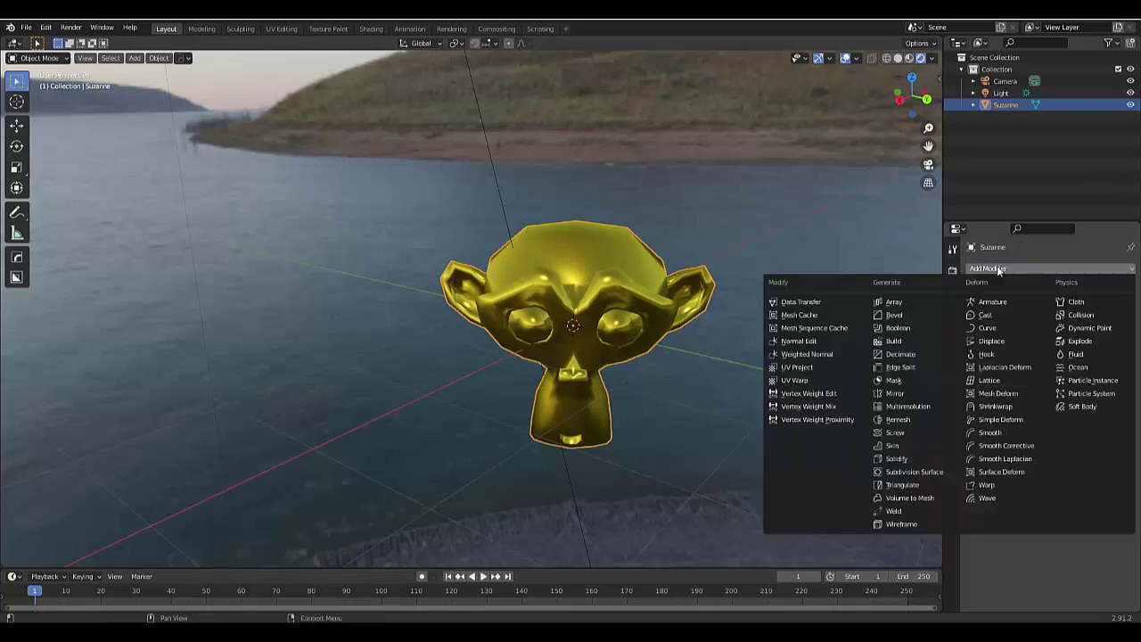
{"action": "left_click", "coordinate": [918, 472]}
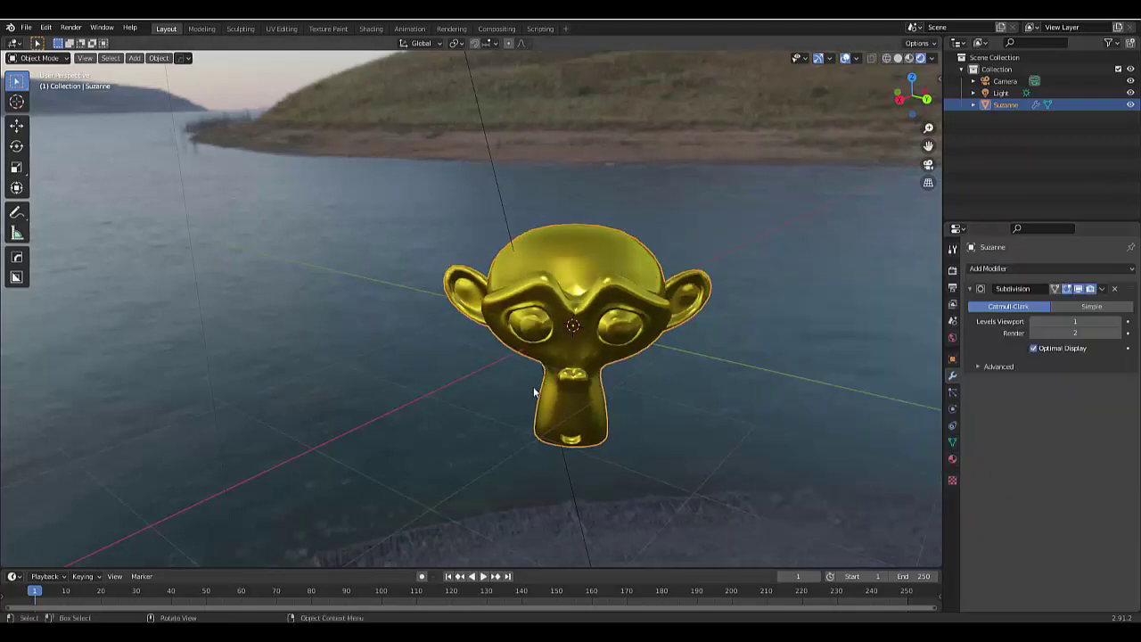
Try the golden material at zero roughness, then set its roughness to 0.15
{"action": "left_click", "coordinate": [952, 459]}
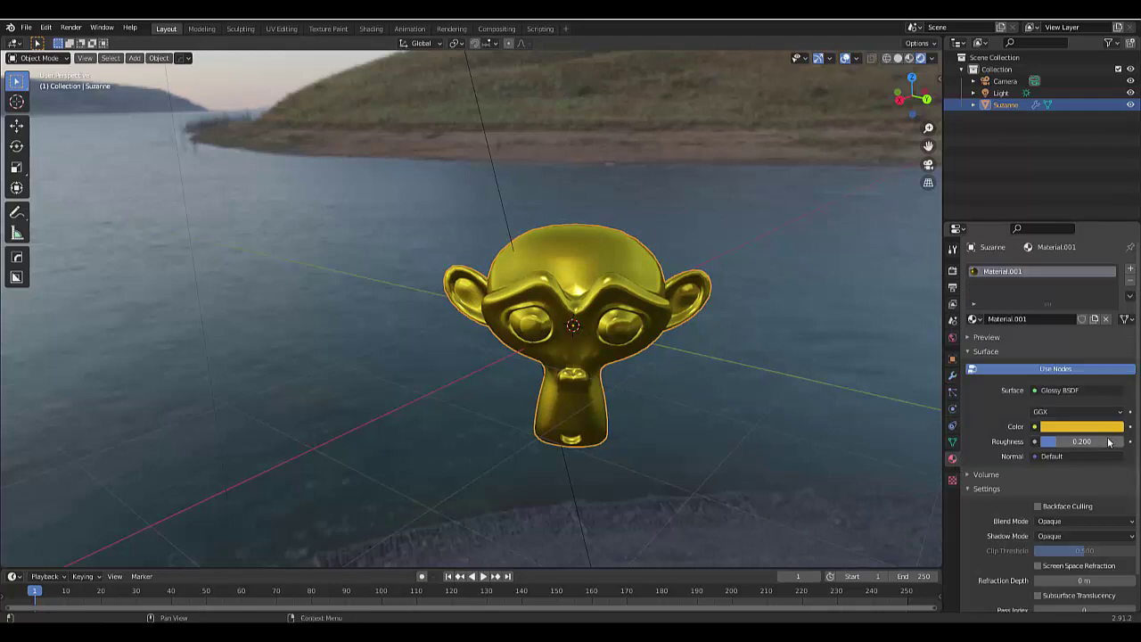
{"action": "left_click_drag", "start_coordinate": [1108, 441], "coordinate": [1037, 441]}
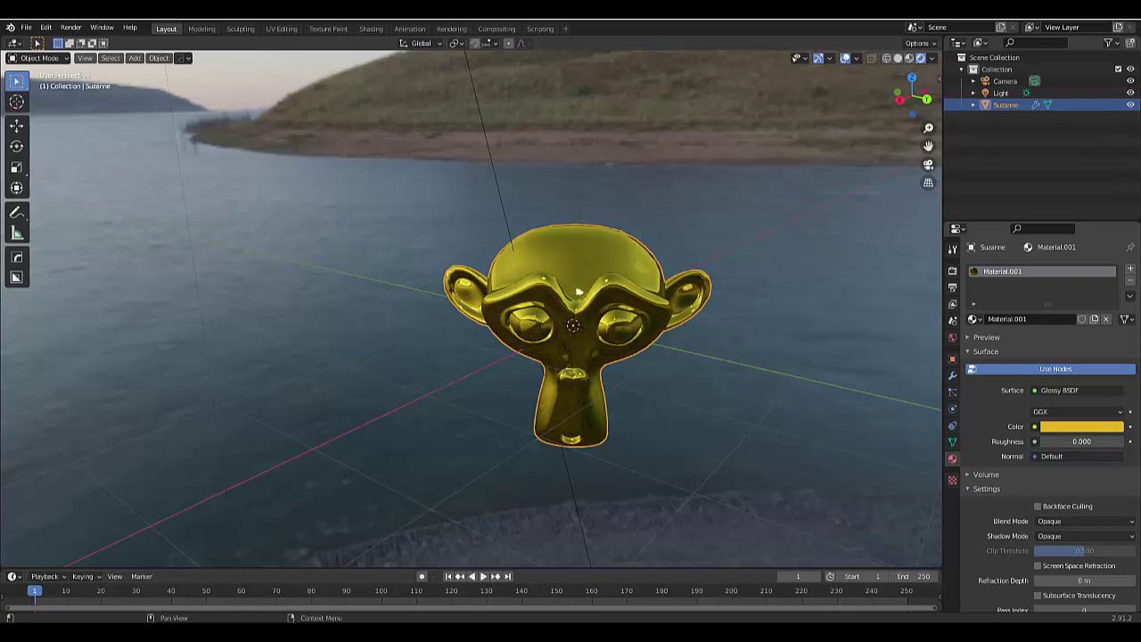
{"action": "left_click", "coordinate": [1057, 443]}
{"action": "type", "text": "0.15"}
{"action": "key", "text": "Return"}
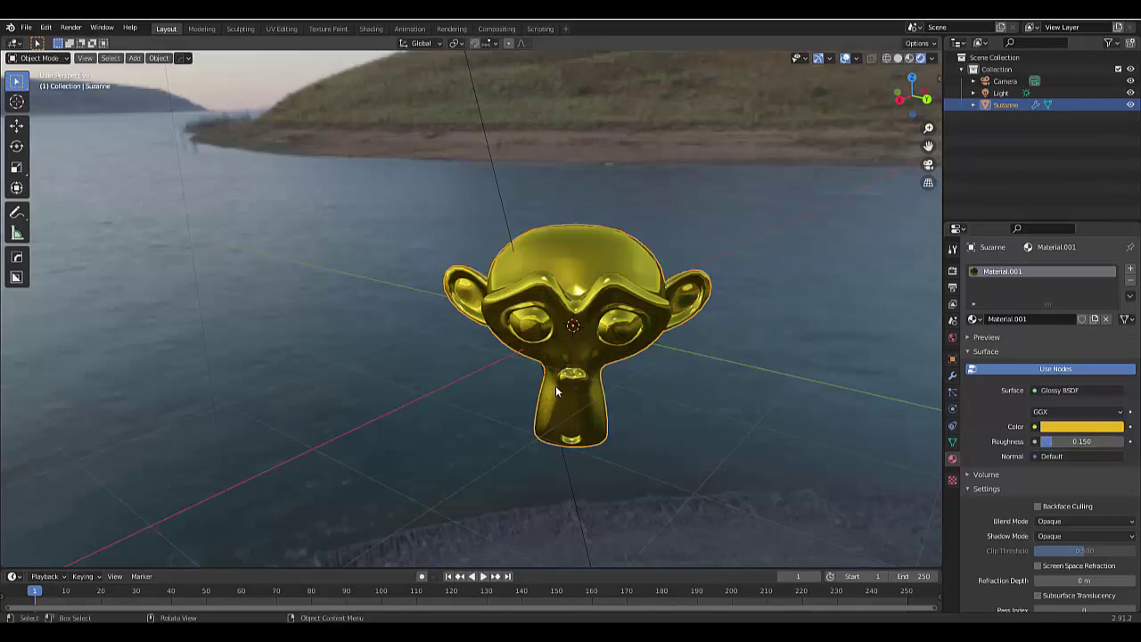
Put the Suzanne mesh into Edit Mode with face selection active
{"action": "mouse_move", "coordinate": [552, 385]}
{"action": "middle_mouse_down"}
{"action": "mouse_move", "coordinate": [675, 374]}
{"action": "mouse_move", "coordinate": [791, 393]}
{"action": "mouse_move", "coordinate": [543, 373]}
{"action": "mouse_move", "coordinate": [560, 379]}
{"action": "middle_mouse_up"}
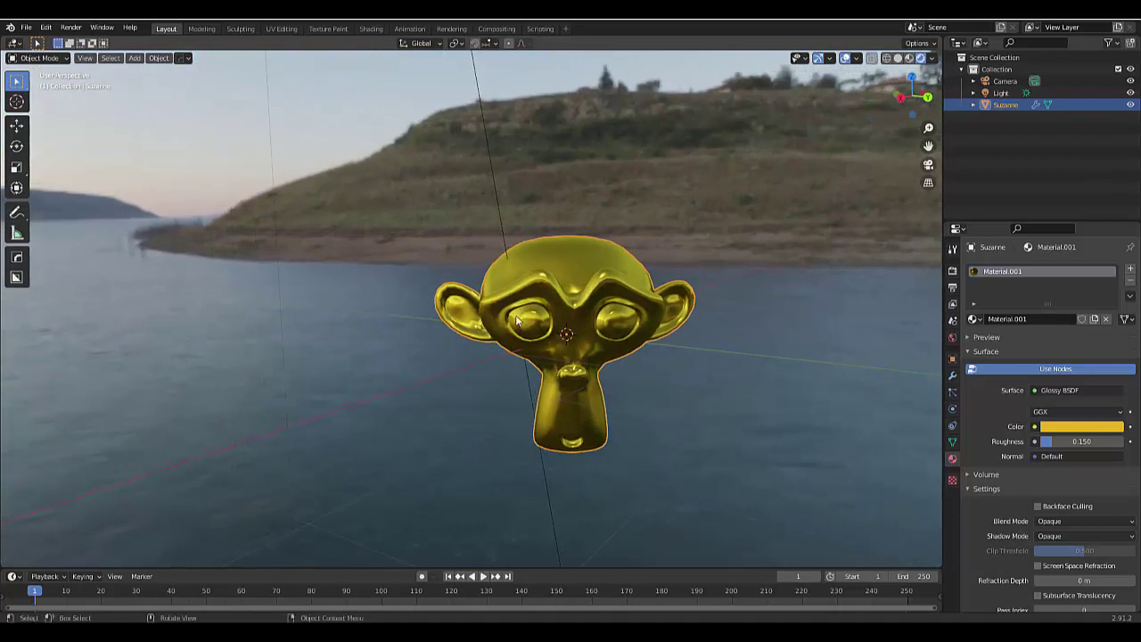
{"action": "scroll", "coordinate": [517, 322], "scroll_direction": "up", "scroll_amount": 1}
{"action": "key", "text": "ctrl+Tab"}
{"action": "left_click", "coordinate": [584, 326]}
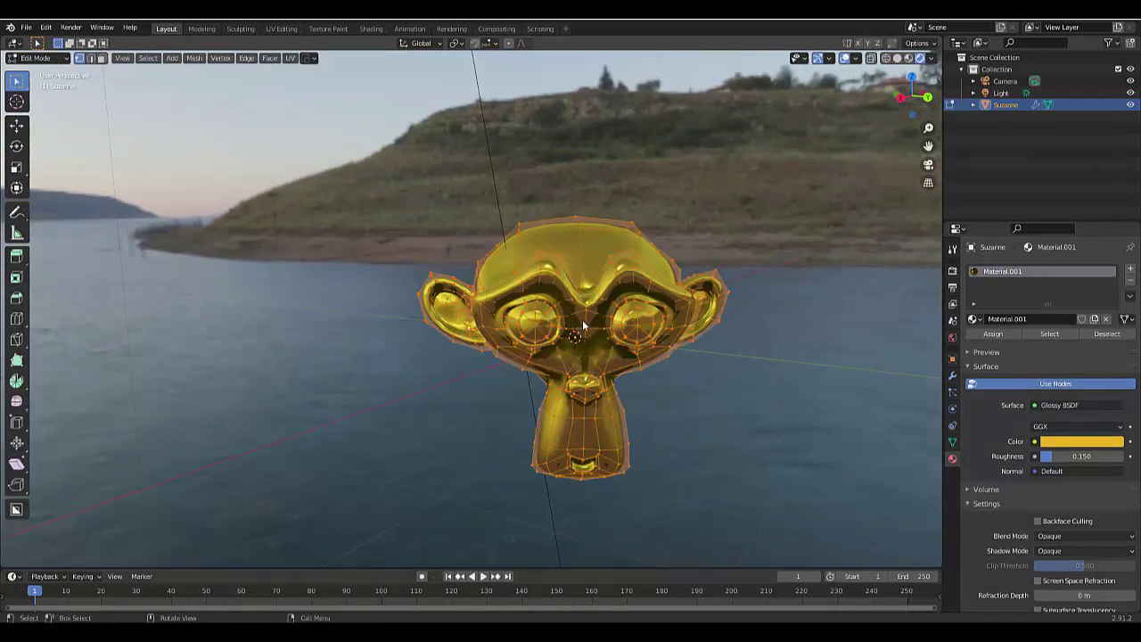
{"action": "key", "text": "3"}
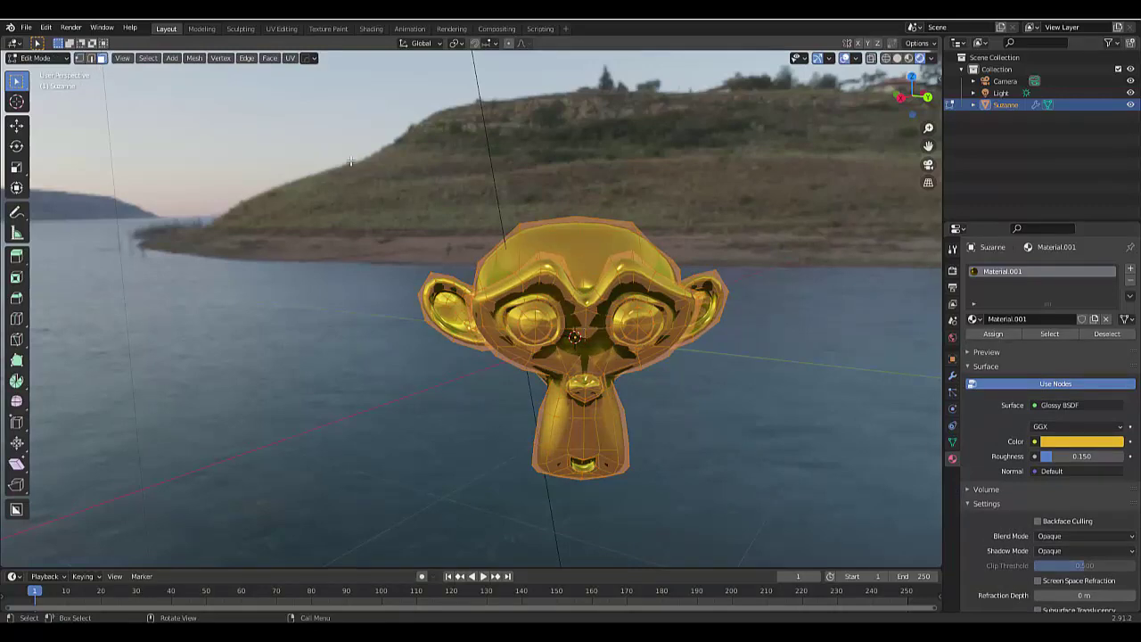
Clear the selection and select the ring of triangular pupil faces in the left-hand eye
{"action": "scroll", "coordinate": [535, 331], "scroll_direction": "up", "scroll_amount": 5}
{"action": "scroll", "coordinate": [583, 342], "scroll_direction": "up", "scroll_amount": 2}
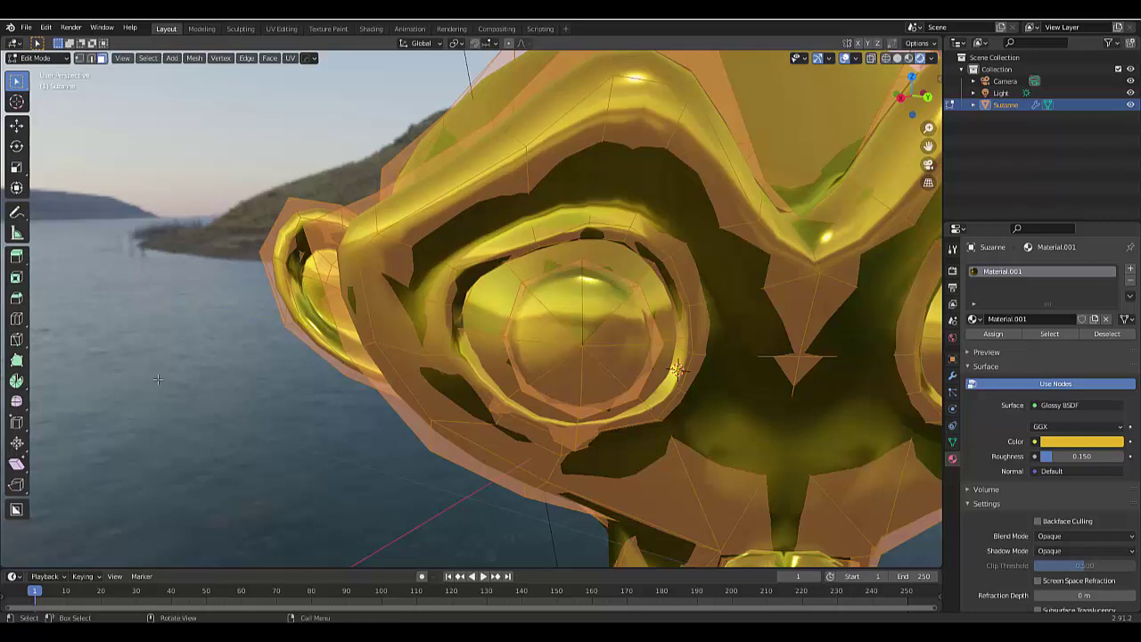
{"action": "key", "text": "alt+a"}
{"action": "left_click", "coordinate": [526, 316], "text": "shift"}
{"action": "left_click", "coordinate": [561, 299], "text": "shift"}
{"action": "left_click", "coordinate": [608, 292], "text": "shift"}
{"action": "left_click", "coordinate": [633, 328], "text": "shift"}
{"action": "left_click", "coordinate": [630, 365], "text": "shift"}
{"action": "left_click", "coordinate": [610, 385], "text": "shift"}
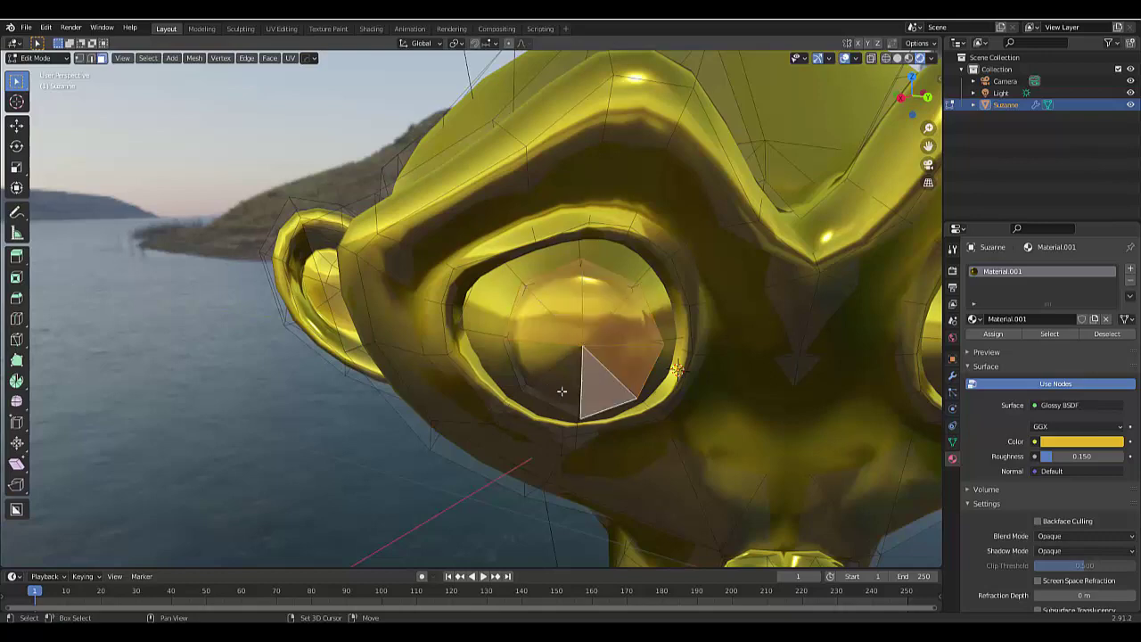
{"action": "left_click", "coordinate": [541, 375], "text": "shift"}
{"action": "left_click", "coordinate": [533, 356], "text": "shift"}
Add all triangular pupil faces of the right-hand eye to the selection
{"action": "scroll", "coordinate": [395, 445], "scroll_direction": "down", "scroll_amount": 5}
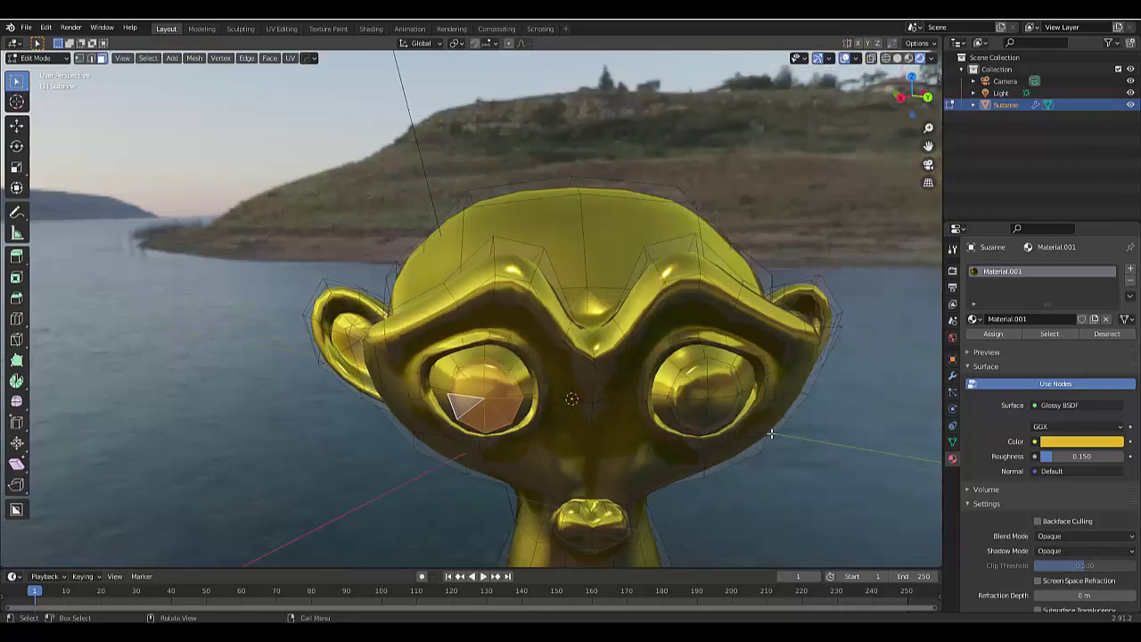
{"action": "scroll", "coordinate": [667, 401], "scroll_direction": "up", "scroll_amount": 4}
{"action": "left_click", "coordinate": [671, 401], "text": "shift"}
{"action": "left_click", "coordinate": [615, 386], "text": "shift"}
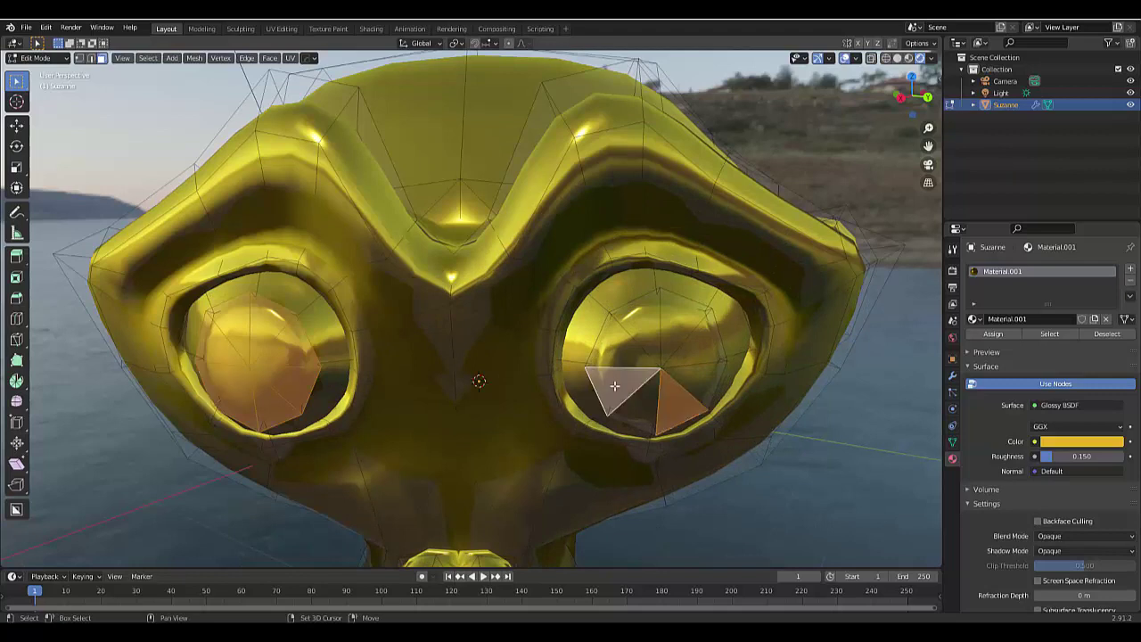
{"action": "left_click", "coordinate": [628, 355], "text": "shift"}
{"action": "left_click", "coordinate": [646, 338], "text": "shift"}
{"action": "left_click", "coordinate": [680, 328], "text": "shift"}
{"action": "left_click", "coordinate": [699, 346], "text": "shift"}
{"action": "left_click", "coordinate": [700, 376], "text": "shift"}
{"action": "left_click", "coordinate": [648, 404], "text": "shift"}
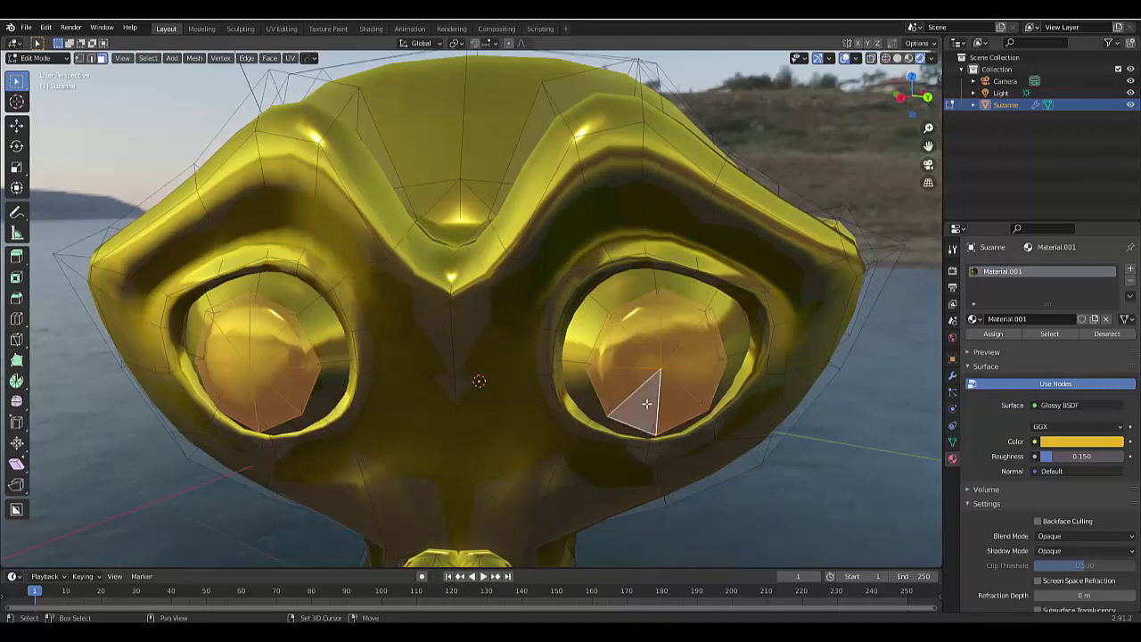
Add a second material slot with a new material and set its surface shader to Glossy BSDF
{"action": "left_click", "coordinate": [1131, 269]}
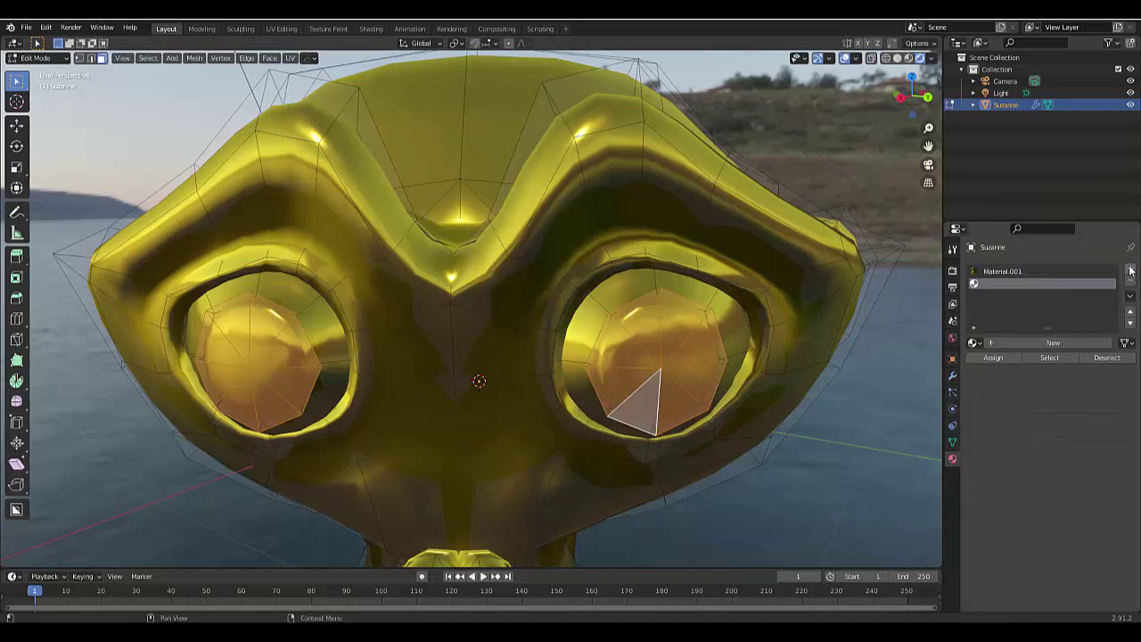
{"action": "left_click", "coordinate": [1031, 343]}
{"action": "left_click", "coordinate": [1057, 429]}
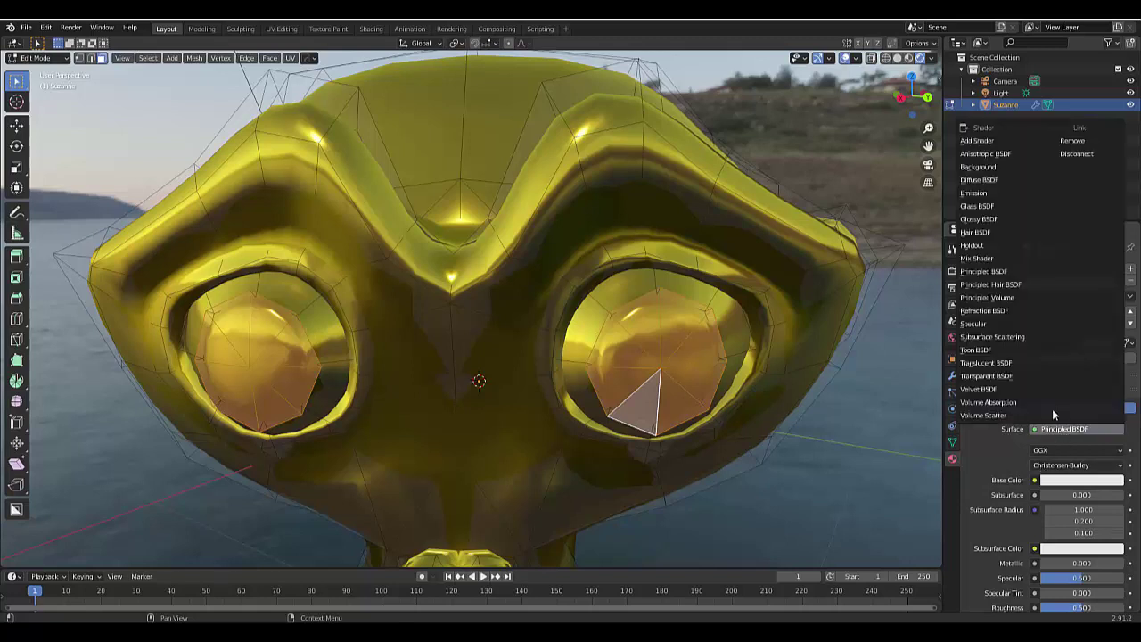
{"action": "left_click", "coordinate": [999, 223]}
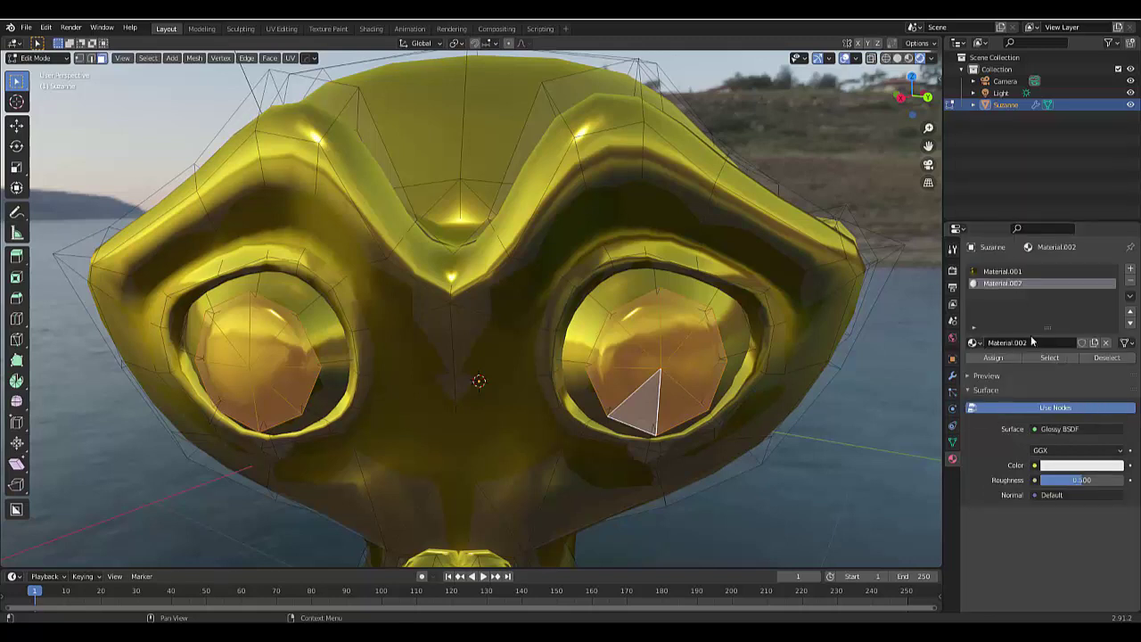
Keep the second material white, set its roughness to 0.1, and assign it to the selected pupil faces
{"action": "left_click", "coordinate": [1058, 464]}
{"action": "left_click", "coordinate": [1058, 480]}
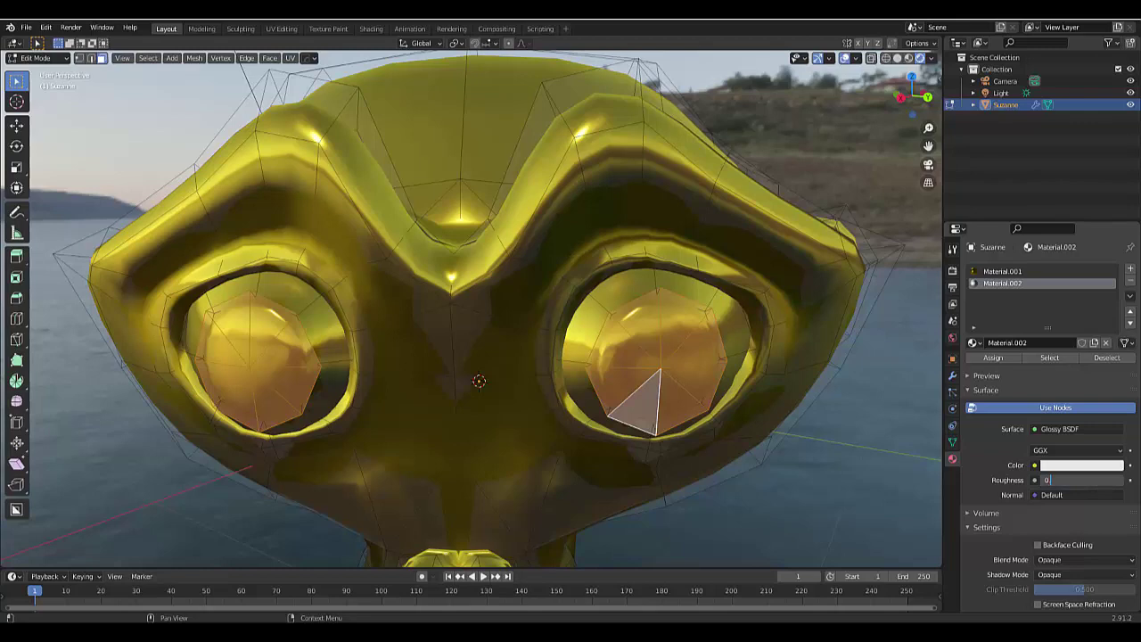
{"action": "type", "text": "0.1"}
{"action": "key", "text": "Return"}
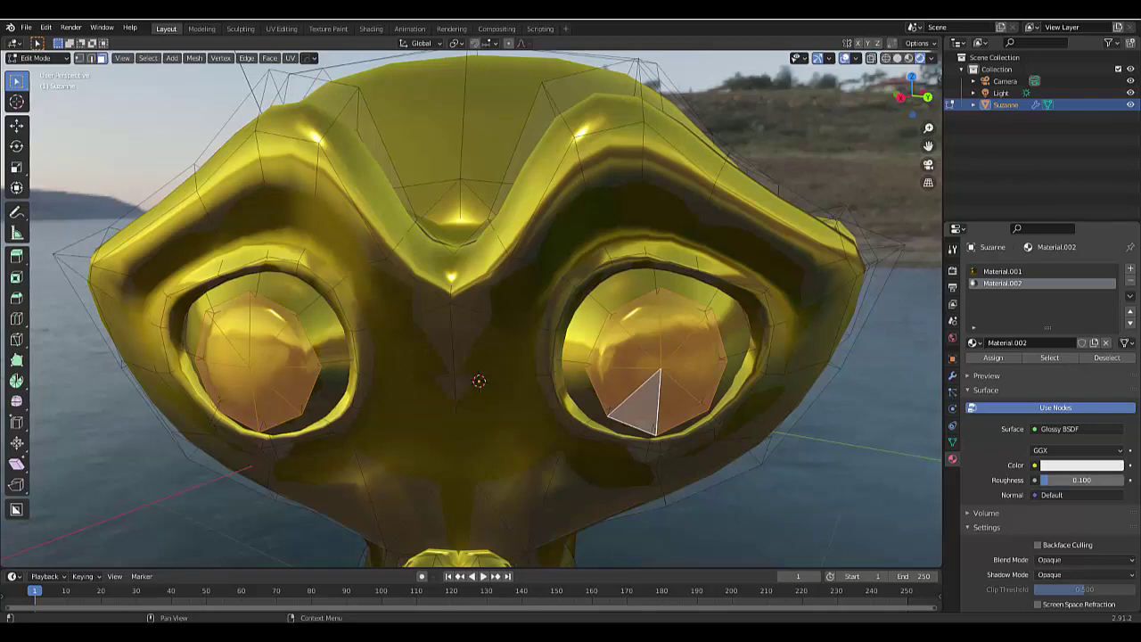
{"action": "scroll", "coordinate": [473, 312], "scroll_direction": "down", "scroll_amount": 5}
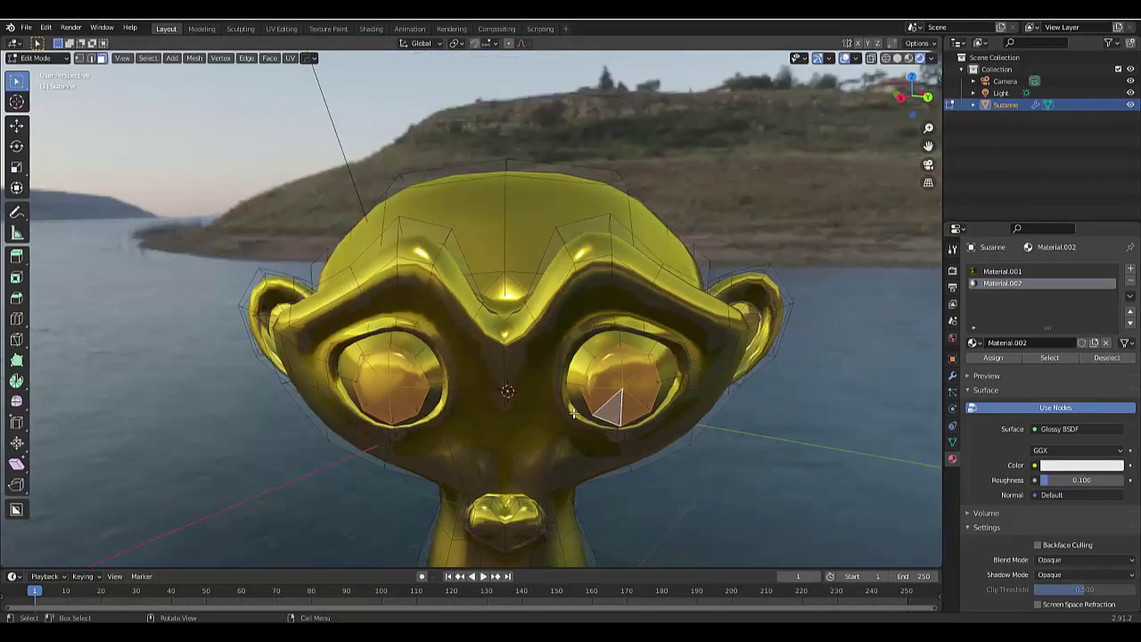
{"action": "left_click", "coordinate": [985, 357]}
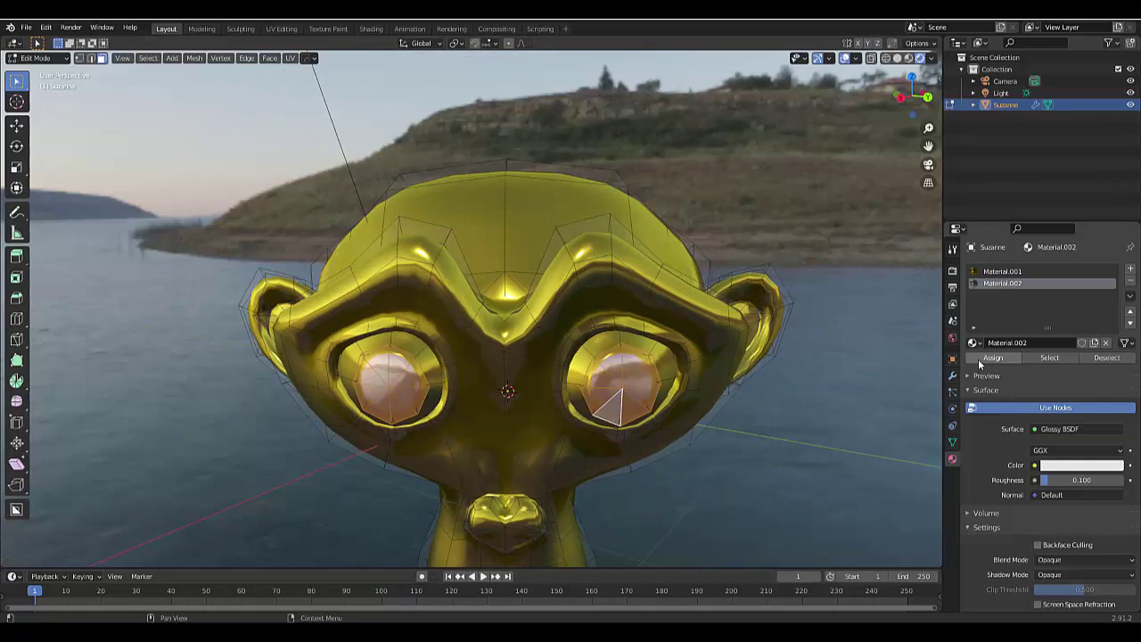
Drop the pupil selection and inspect the new material's reflections on the left-hand eye
{"action": "left_click", "coordinate": [499, 473]}
{"action": "scroll", "coordinate": [387, 437], "scroll_direction": "up", "scroll_amount": 3}
{"action": "scroll", "coordinate": [370, 368], "scroll_direction": "up", "scroll_amount": 3}
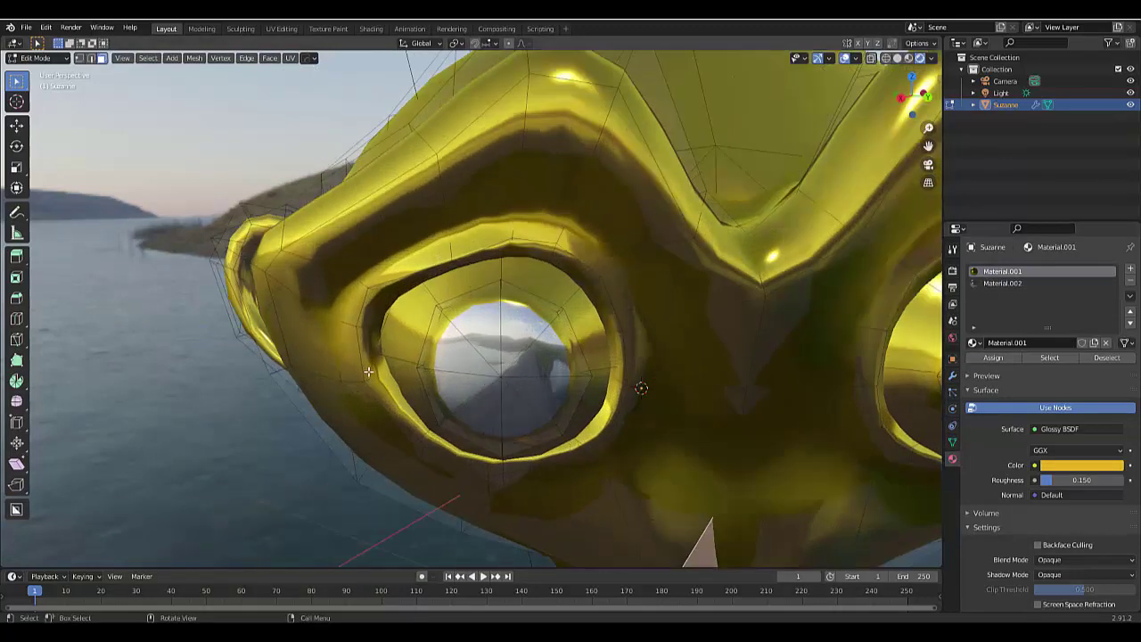
Select all ring faces surrounding the pupil of the left-hand eye
{"action": "middle_click_drag", "start_coordinate": [382, 358], "coordinate": [402, 354]}
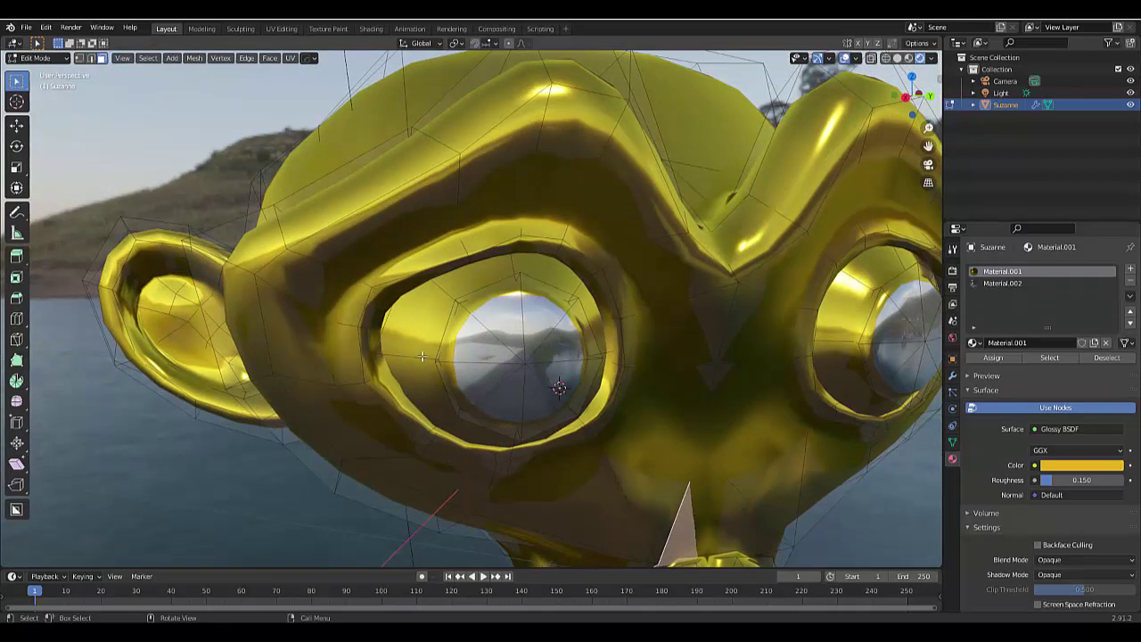
{"action": "left_click", "coordinate": [422, 356]}
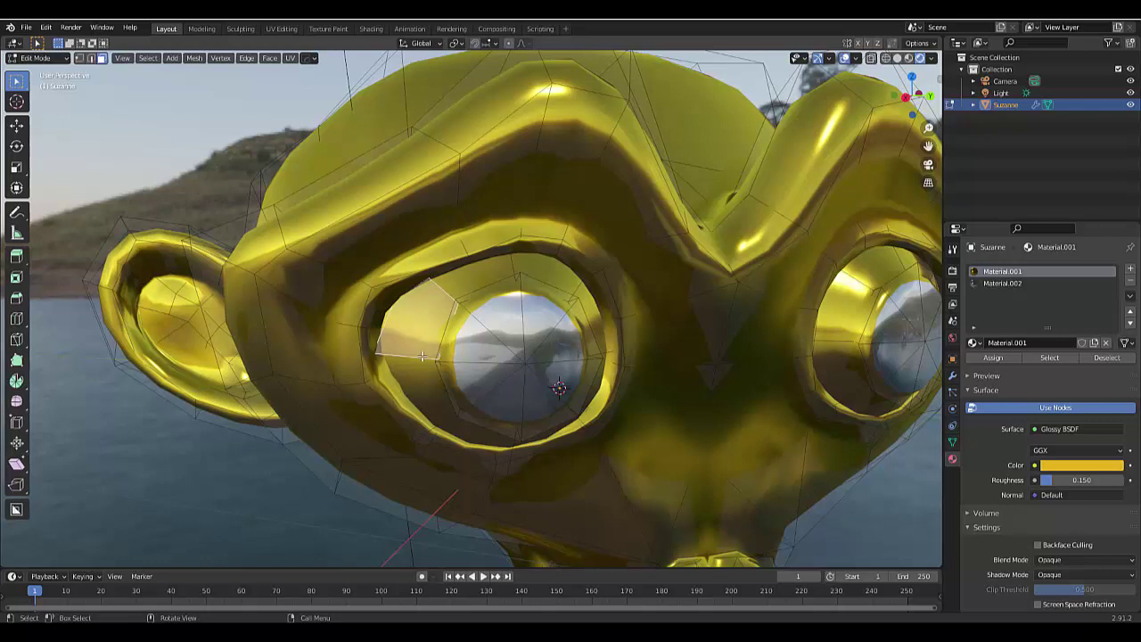
{"action": "left_click", "coordinate": [434, 399], "text": "shift"}
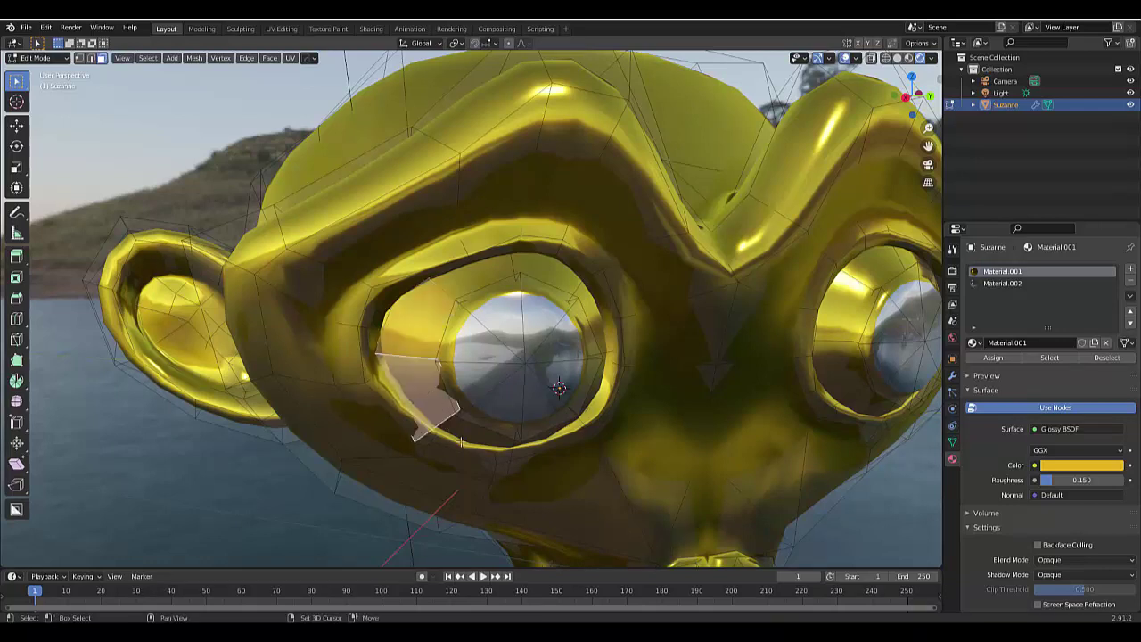
{"action": "left_click", "coordinate": [516, 445]}
{"action": "left_click", "coordinate": [490, 277]}
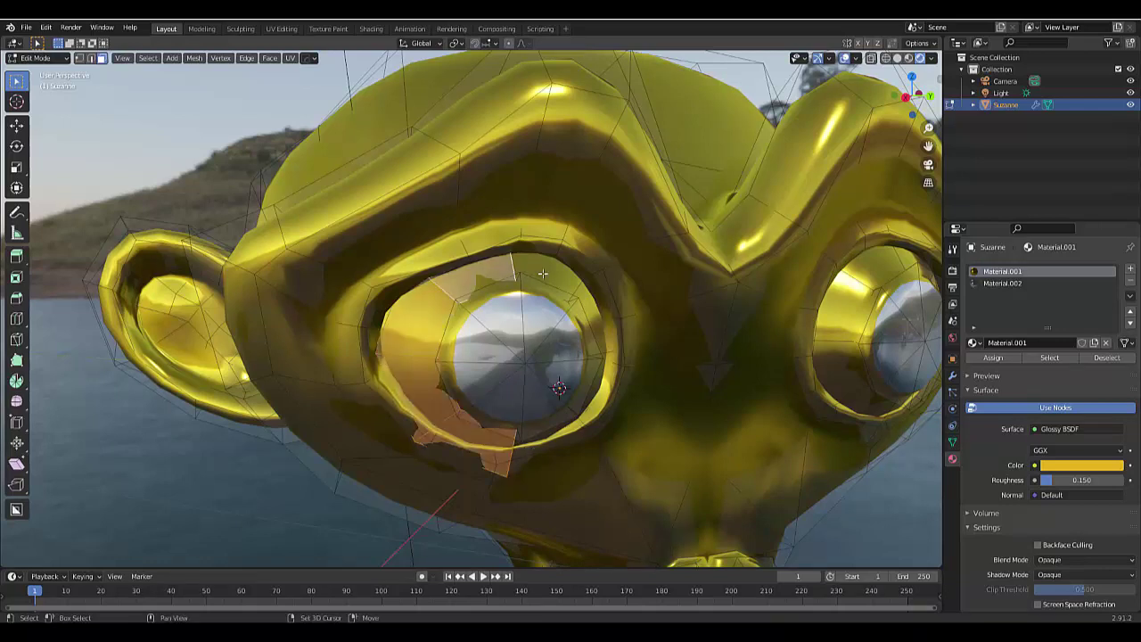
{"action": "left_click", "coordinate": [545, 275], "text": "shift"}
{"action": "middle_click_drag", "start_coordinate": [594, 299], "coordinate": [582, 337]}
{"action": "left_click", "coordinate": [585, 327], "text": "shift"}
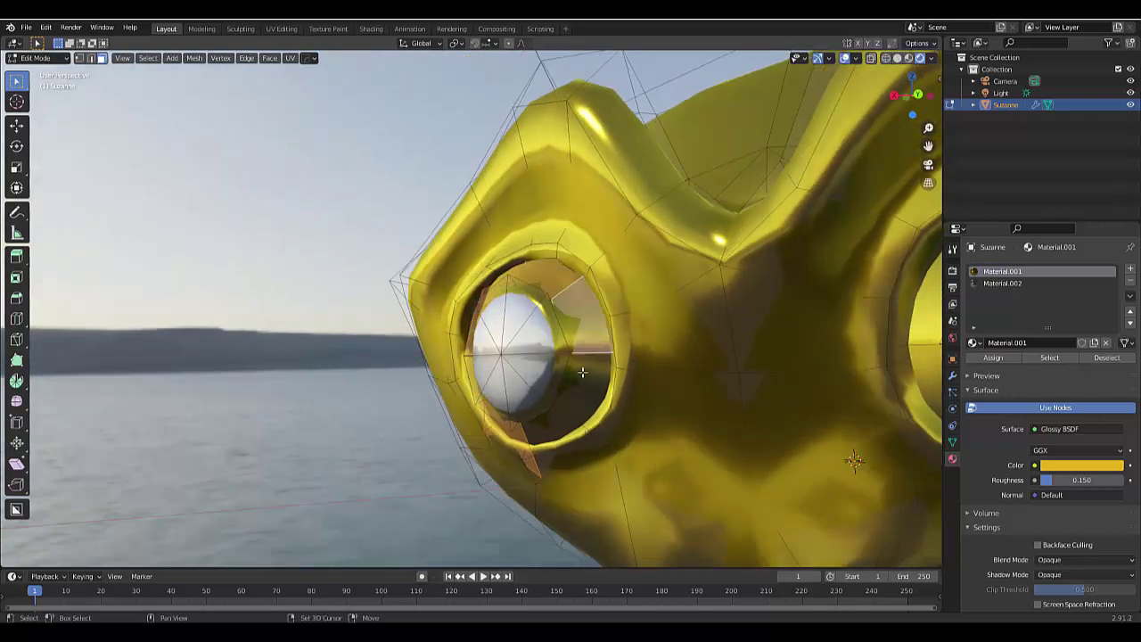
{"action": "left_click", "coordinate": [583, 386], "text": "shift"}
{"action": "left_click", "coordinate": [547, 431], "text": "shift"}
Add the nose-side and lower ring faces around the right-hand eye's pupil to the selection
{"action": "middle_click_drag", "start_coordinate": [575, 412], "coordinate": [571, 539]}
{"action": "scroll", "coordinate": [667, 433], "scroll_direction": "down", "scroll_amount": 1}
{"action": "scroll", "coordinate": [666, 433], "scroll_direction": "up", "scroll_amount": 6}
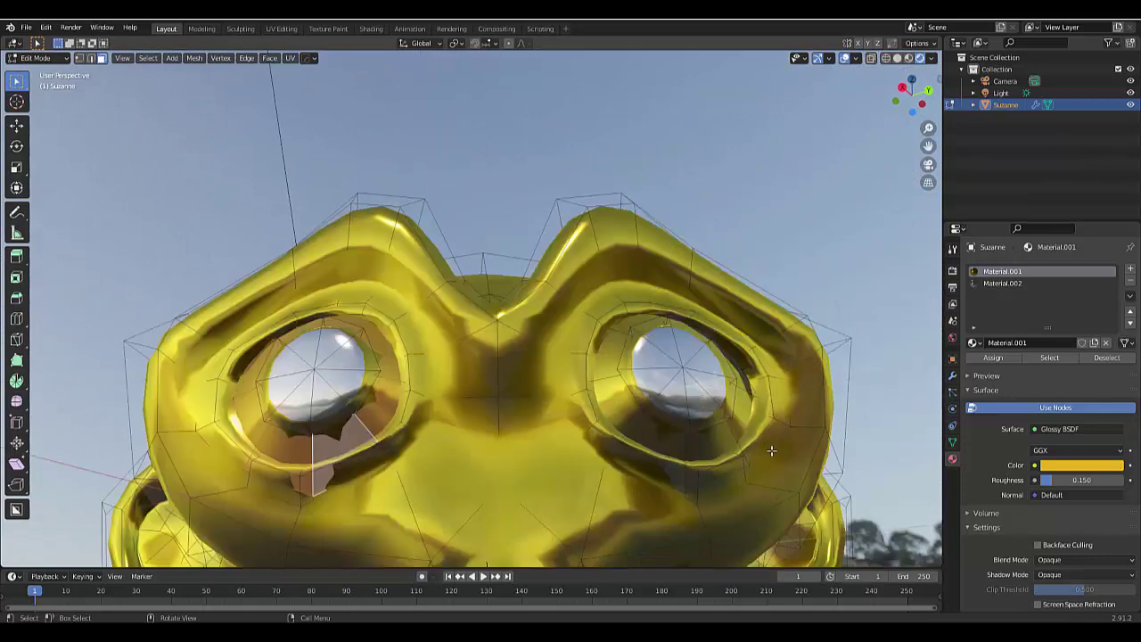
{"action": "left_click", "coordinate": [561, 358], "text": "shift"}
{"action": "left_click", "coordinate": [589, 272], "text": "shift"}
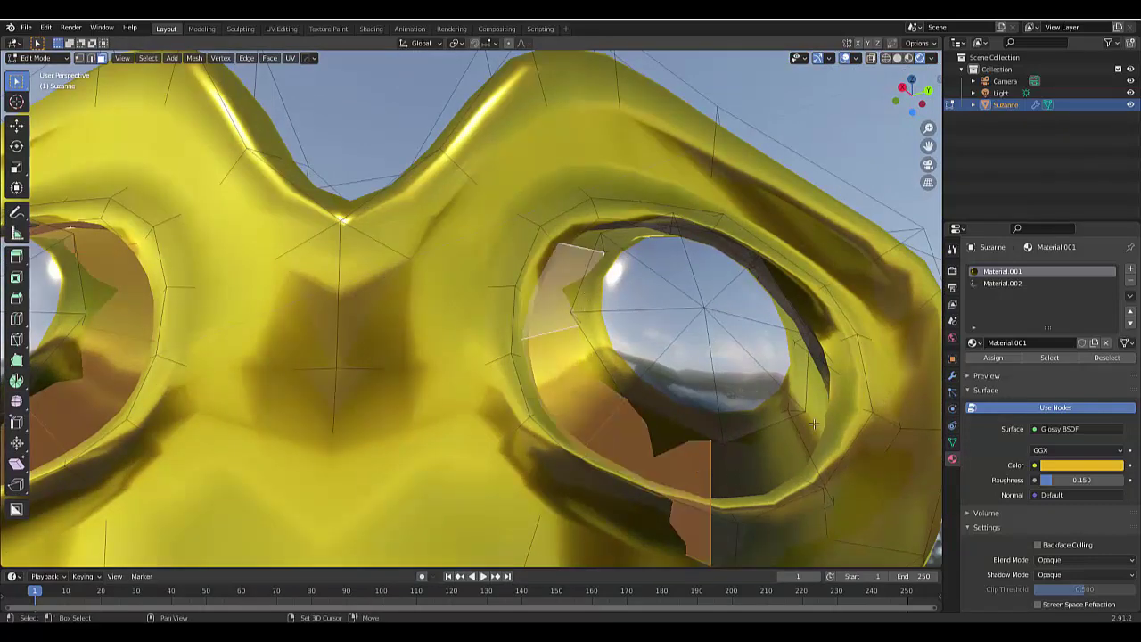
{"action": "left_click", "coordinate": [769, 459], "text": "shift"}
Extend the selection with the remaining outer and upper ring faces of the right-hand eye
{"action": "scroll", "coordinate": [683, 525], "scroll_direction": "down", "scroll_amount": 5}
{"action": "middle_click_drag", "start_coordinate": [796, 424], "coordinate": [721, 461]}
{"action": "left_click", "coordinate": [721, 461], "text": "shift"}
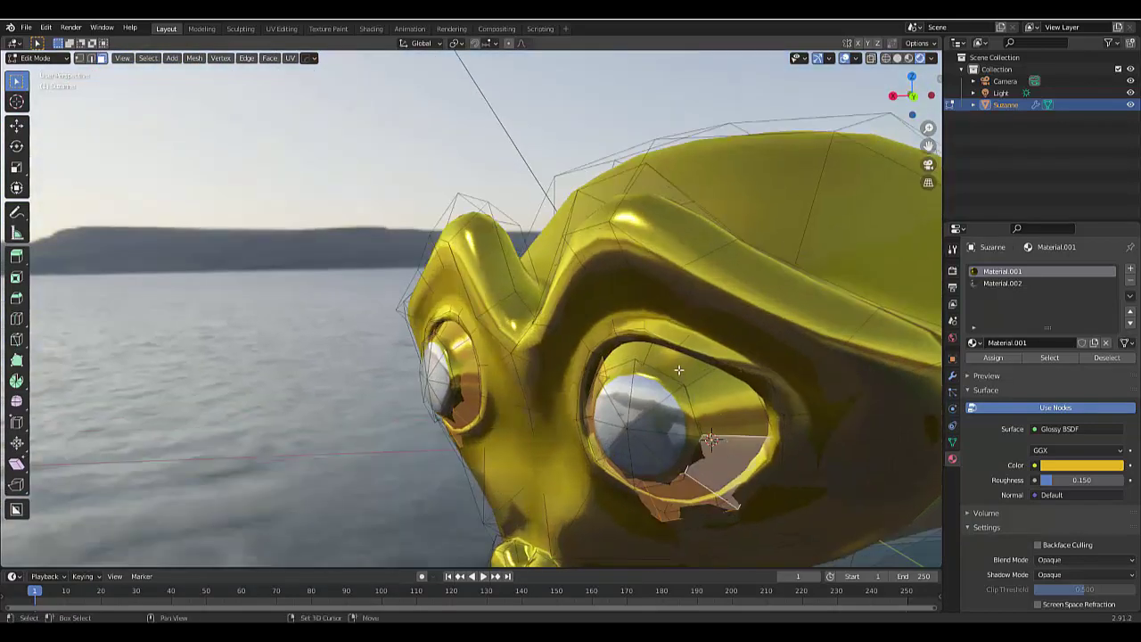
{"action": "left_click", "coordinate": [679, 370], "text": "shift"}
{"action": "left_click", "coordinate": [721, 402], "text": "shift"}
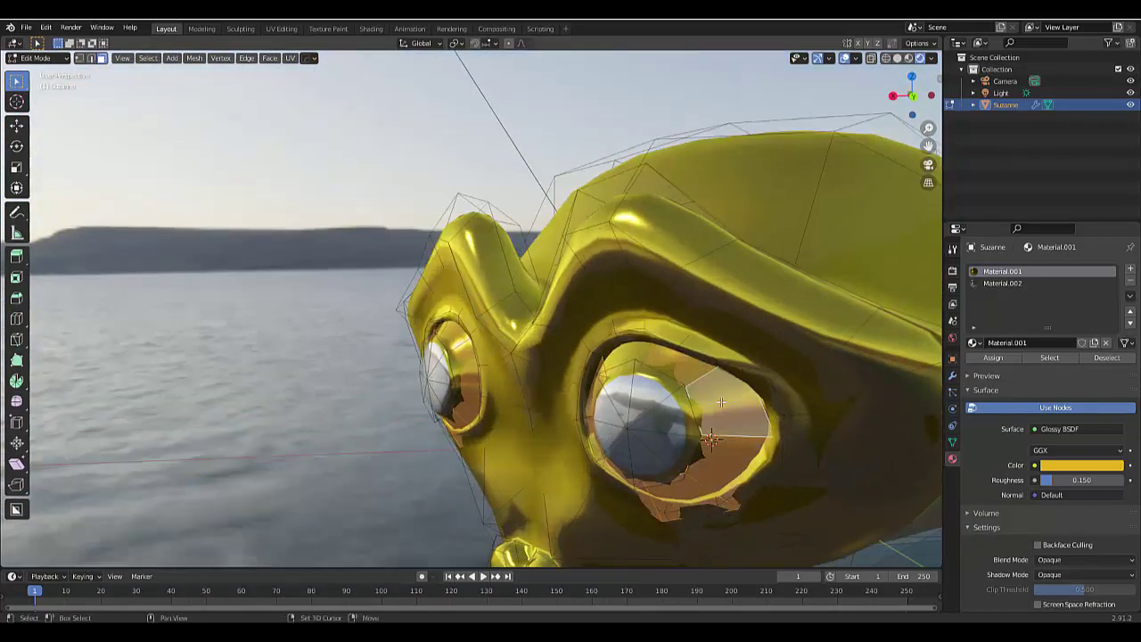
{"action": "left_click", "coordinate": [622, 355], "text": "shift"}
{"action": "middle_click_drag", "start_coordinate": [617, 355], "coordinate": [714, 308]}
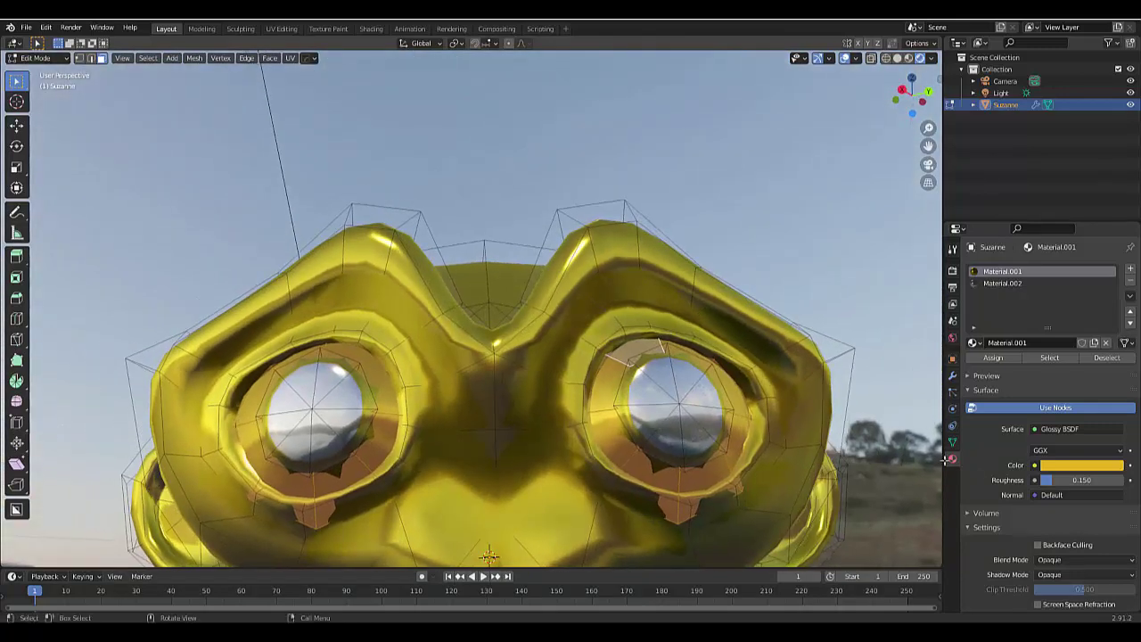
Add a third material slot with a new material and set its surface shader to Glass BSDF
{"action": "left_click", "coordinate": [1131, 269]}
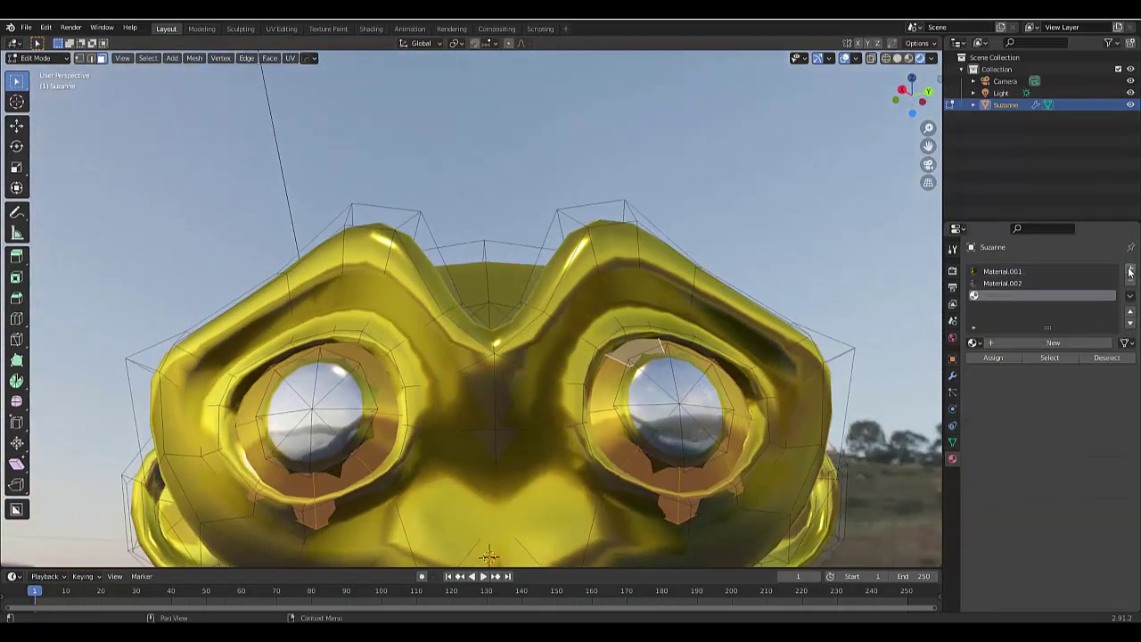
{"action": "left_click", "coordinate": [1032, 342]}
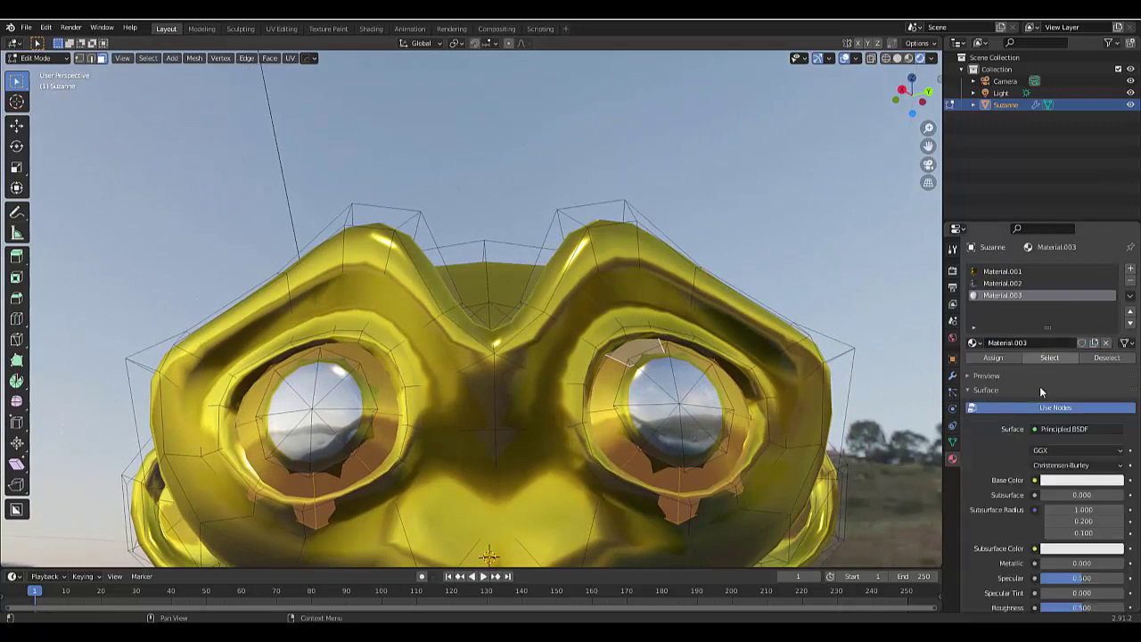
{"action": "left_click", "coordinate": [1049, 430]}
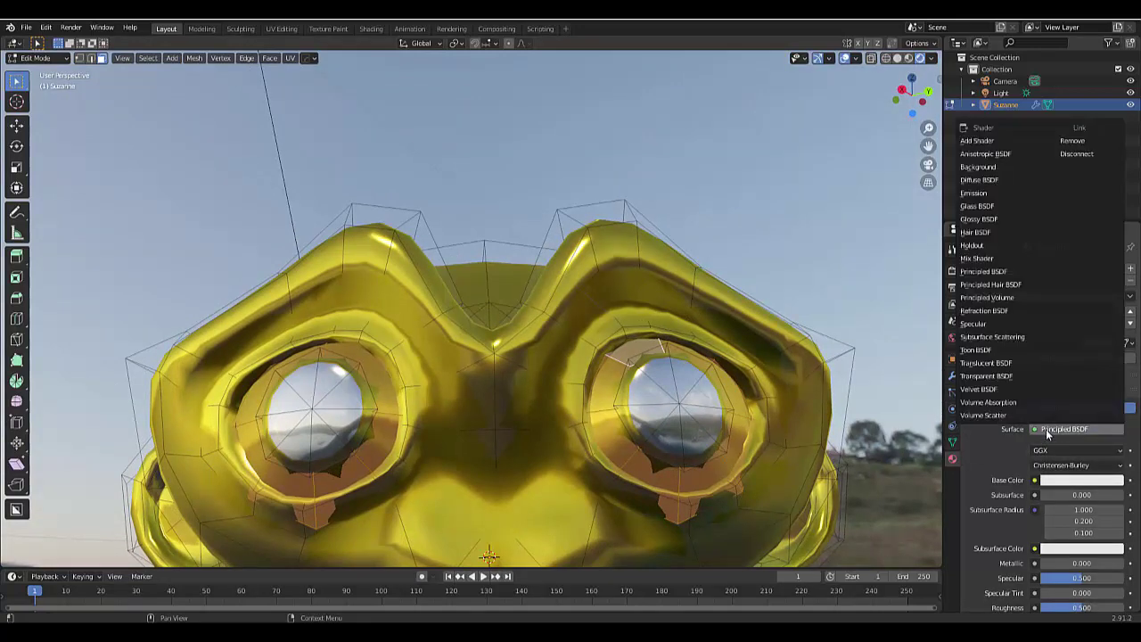
{"action": "left_click", "coordinate": [994, 211]}
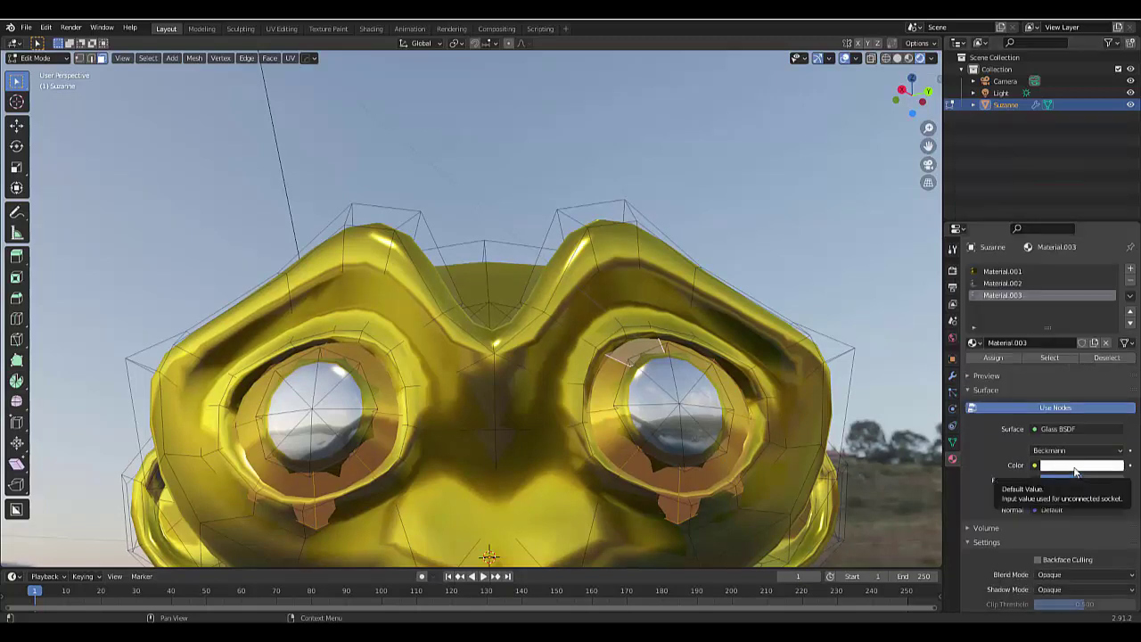
Colour the glass material red with hue 0.995 and saturation 0.867, and assign it to the selected eye ring faces
{"action": "left_click", "coordinate": [1076, 467]}
{"action": "mouse_move", "coordinate": [1063, 378]}
{"action": "left_mouse_down"}
{"action": "mouse_move", "coordinate": [1058, 369]}
{"action": "mouse_move", "coordinate": [1060, 385]}
{"action": "left_mouse_up"}
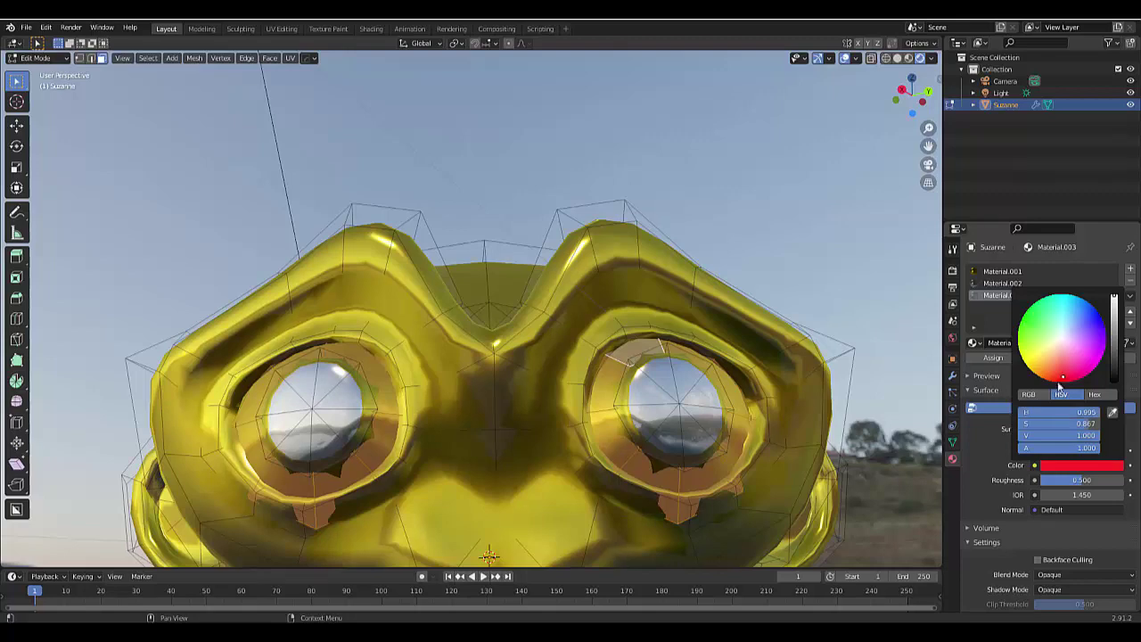
{"action": "left_click", "coordinate": [993, 358]}
{"action": "scroll", "coordinate": [589, 444], "scroll_direction": "down", "scroll_amount": 3}
{"action": "middle_click_drag", "start_coordinate": [588, 444], "coordinate": [586, 464]}
Preview the model with the Cycles render engine and return to Eevee
{"action": "left_click", "coordinate": [952, 270]}
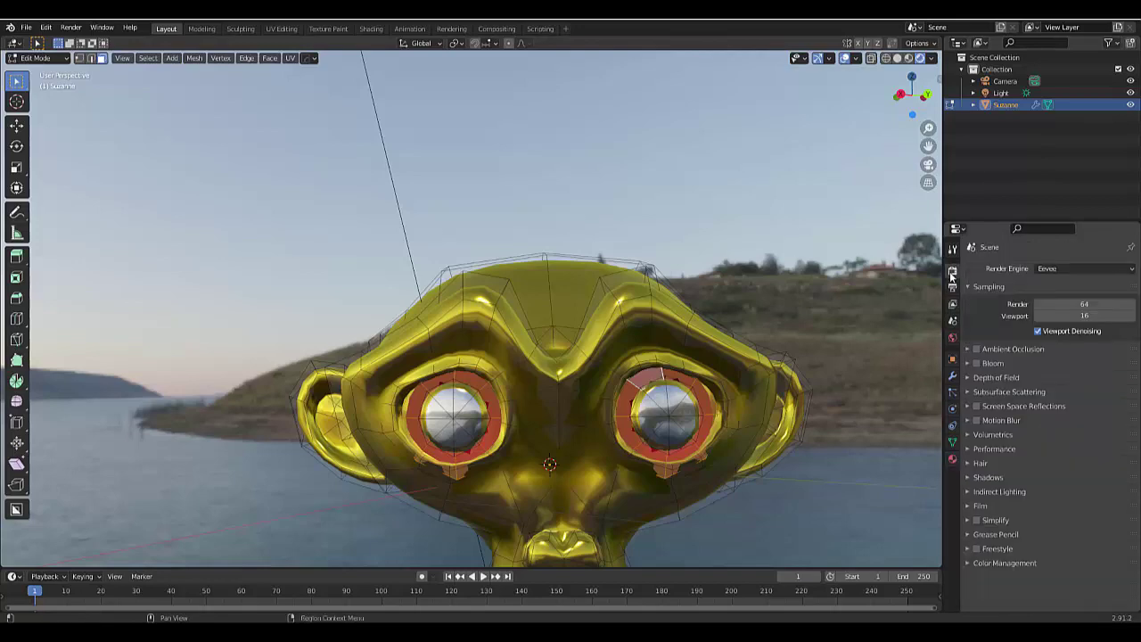
{"action": "left_click", "coordinate": [1048, 268]}
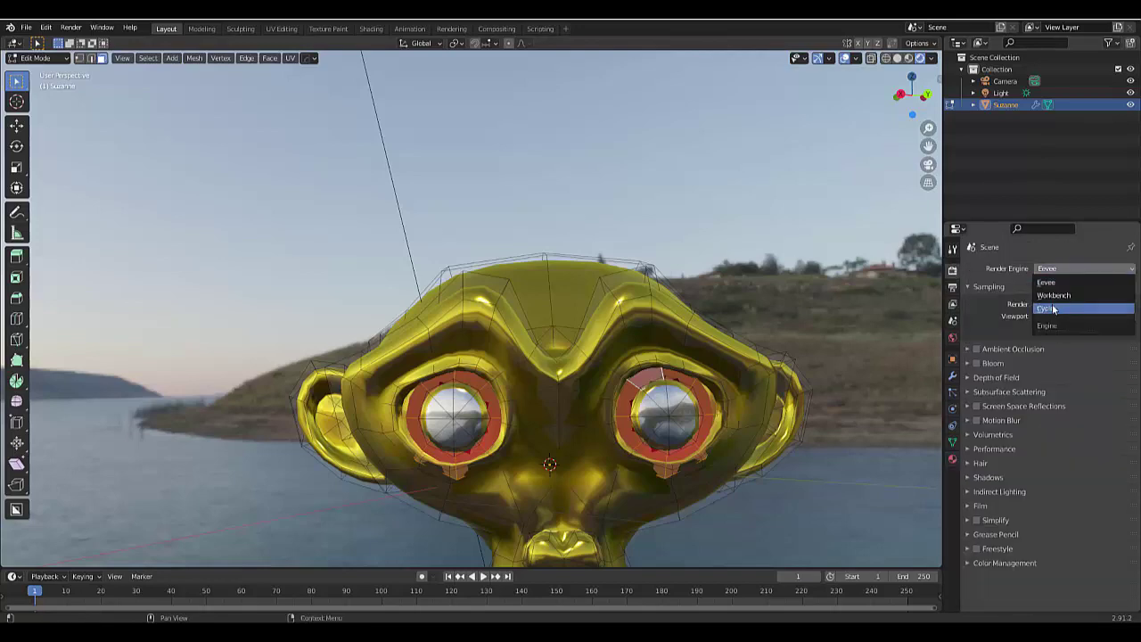
{"action": "left_click", "coordinate": [1055, 310]}
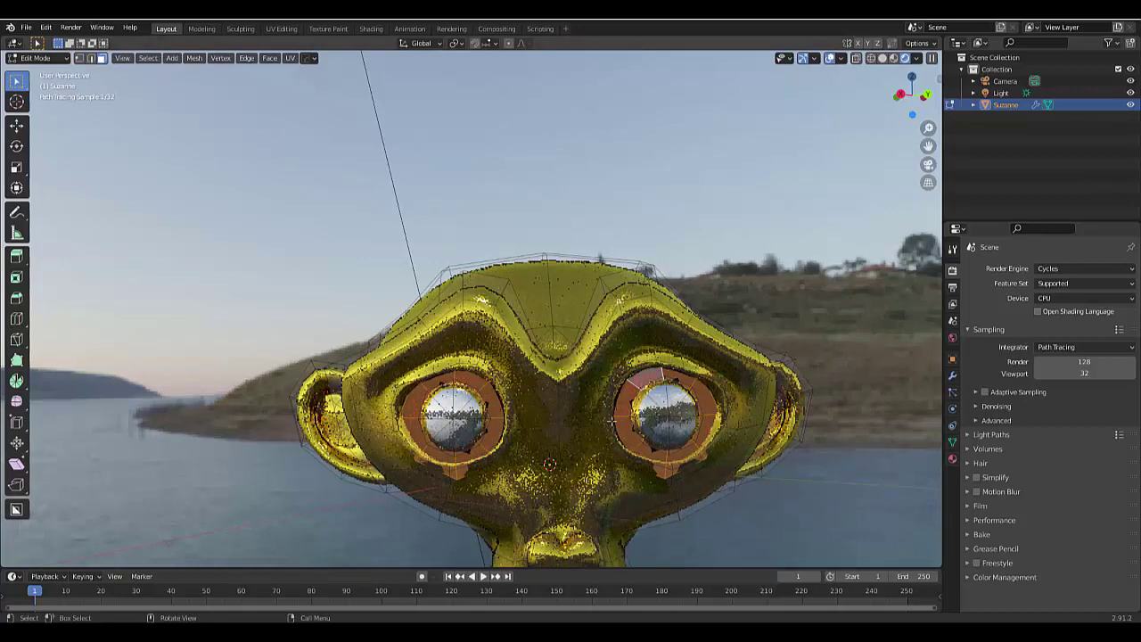
{"action": "left_click", "coordinate": [1059, 269]}
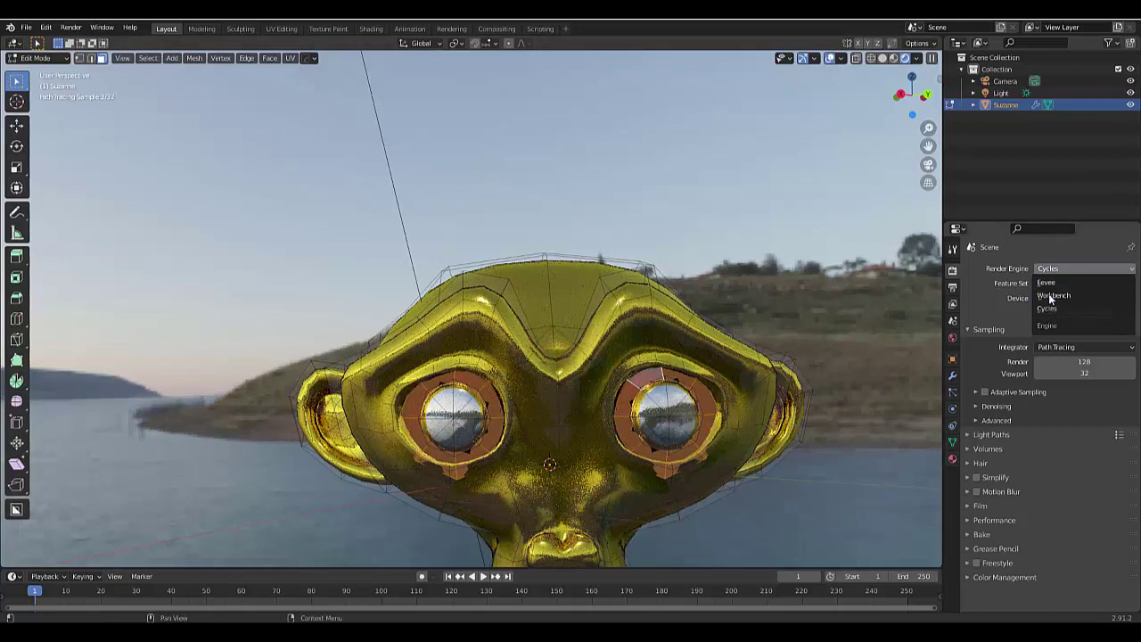
{"action": "left_click", "coordinate": [1044, 286]}
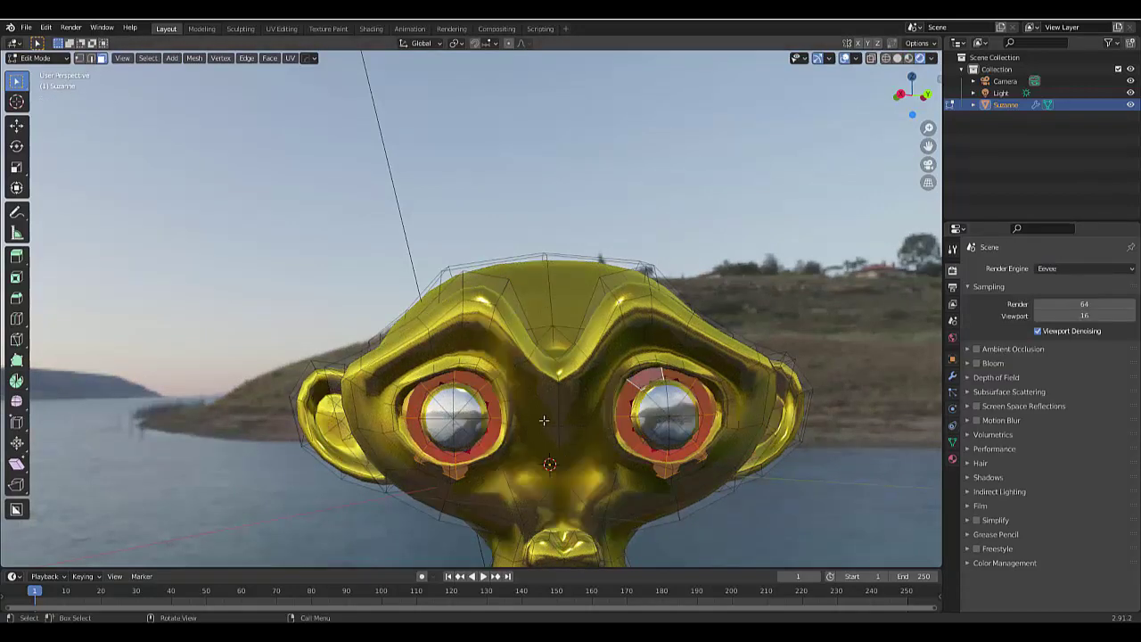
Select the two adjacent faces at the centre of the top of Suzanne's head
{"action": "scroll", "coordinate": [558, 439], "scroll_direction": "down", "scroll_amount": 2}
{"action": "middle_click_drag", "start_coordinate": [562, 439], "coordinate": [547, 270]}
{"action": "left_click", "coordinate": [545, 267]}
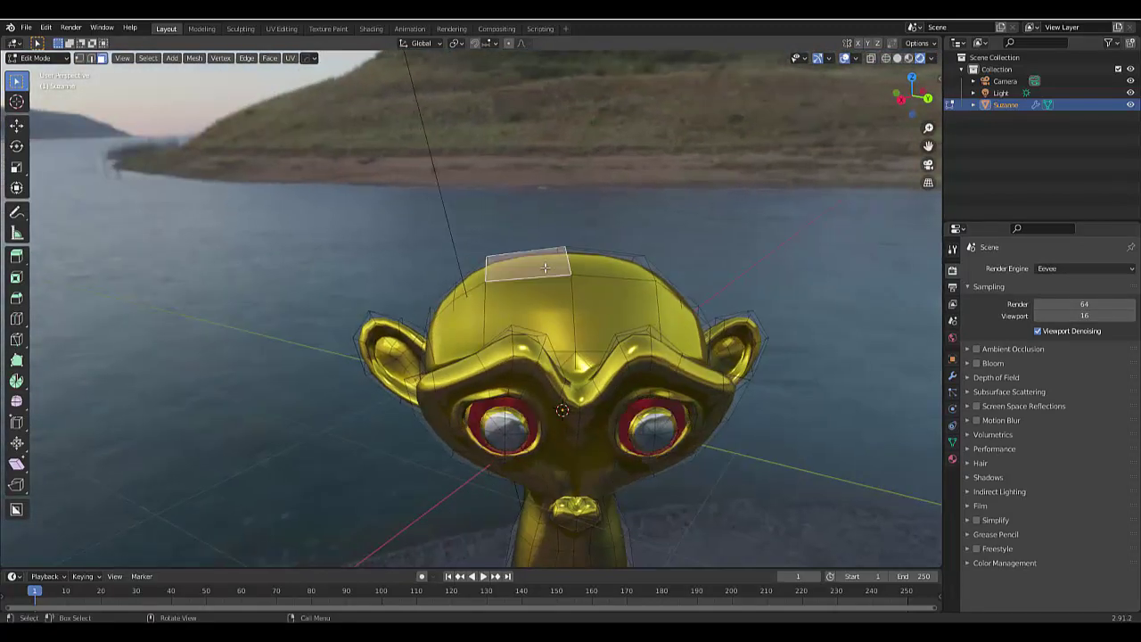
{"action": "left_click", "coordinate": [605, 263]}
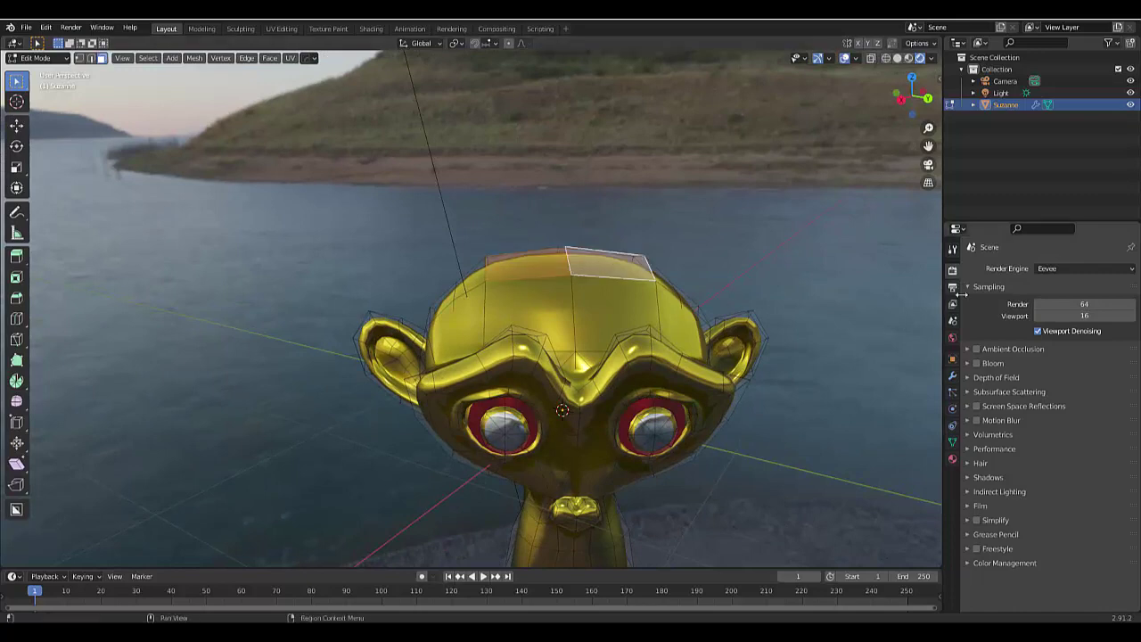
Add a fourth material slot with a new material and set its surface shader to Emission
{"action": "left_click", "coordinate": [952, 458]}
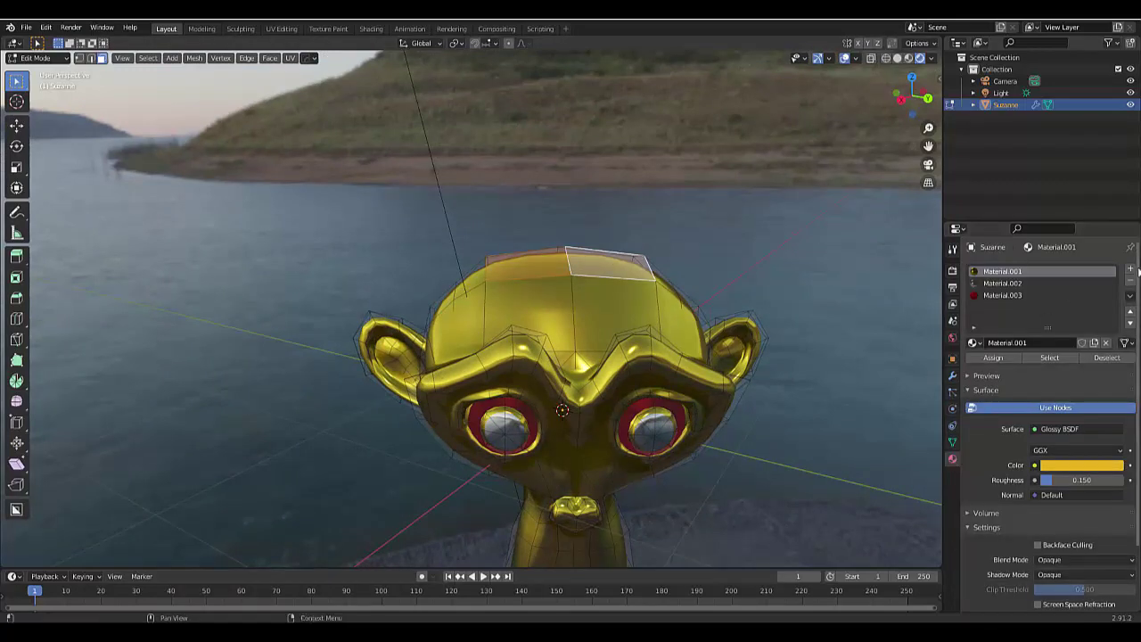
{"action": "left_click", "coordinate": [1130, 269]}
{"action": "left_click", "coordinate": [1045, 348]}
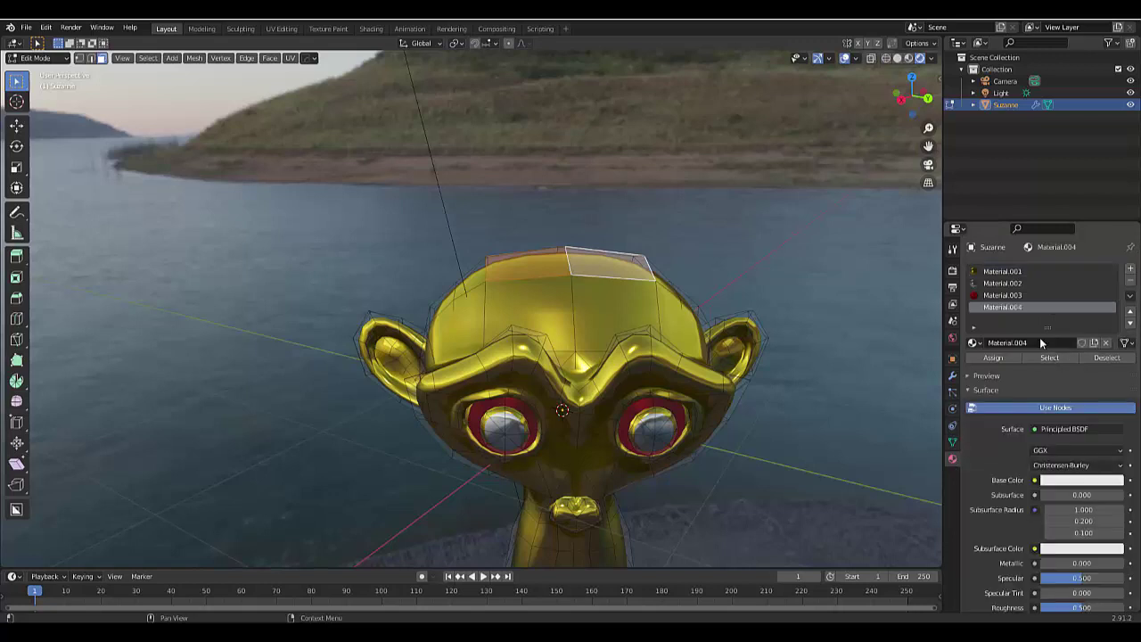
{"action": "left_click", "coordinate": [1048, 430]}
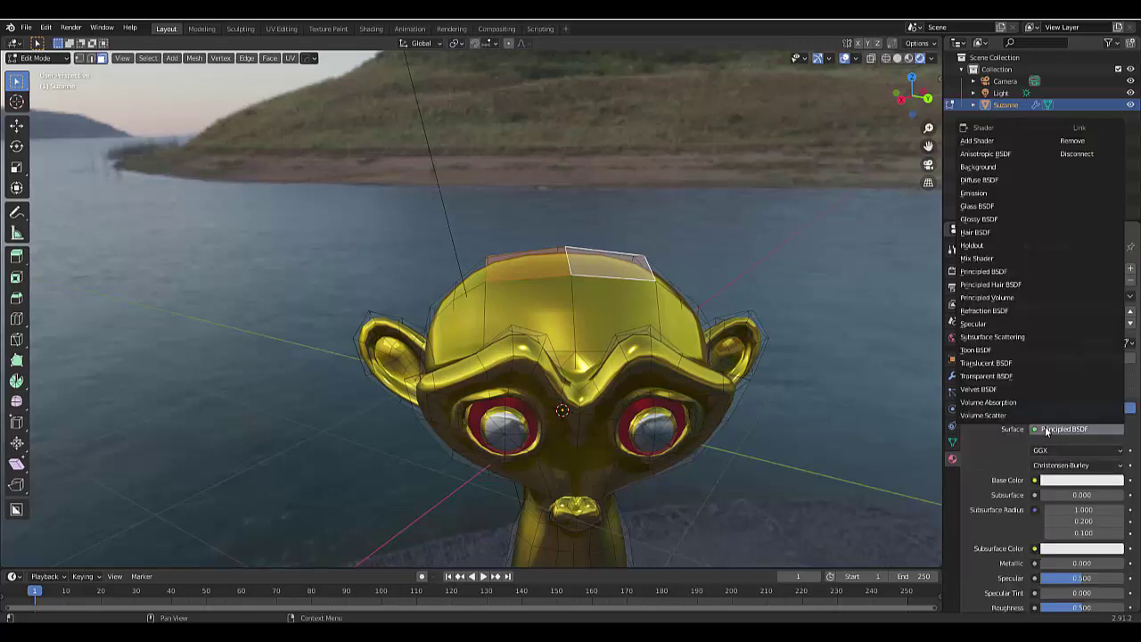
{"action": "left_click", "coordinate": [979, 193]}
Make the emission material orange with strength 50 and assign it to the selected head faces
{"action": "left_click", "coordinate": [1061, 451]}
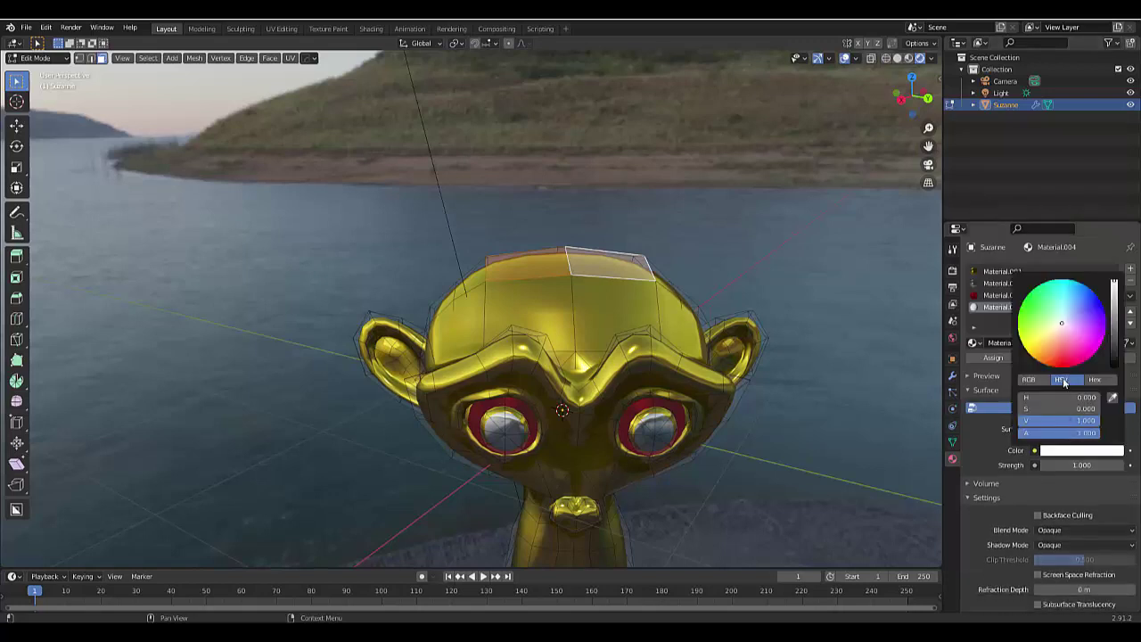
{"action": "left_click", "coordinate": [1040, 354]}
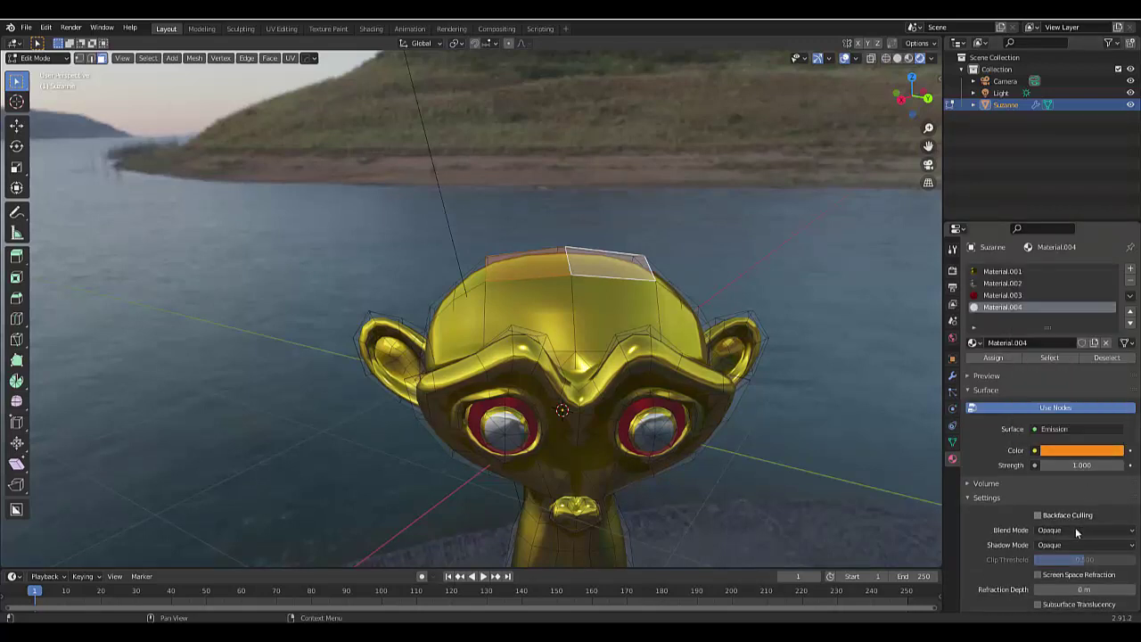
{"action": "left_click", "coordinate": [1070, 465]}
{"action": "type", "text": "50"}
{"action": "key", "text": "Return"}
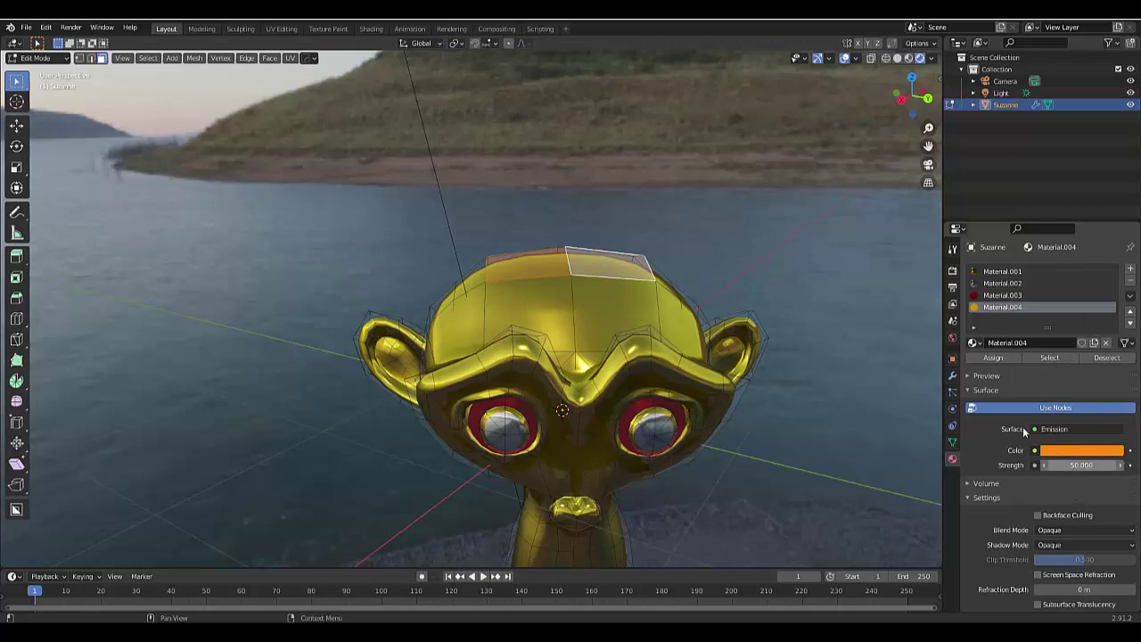
{"action": "left_click", "coordinate": [985, 359]}
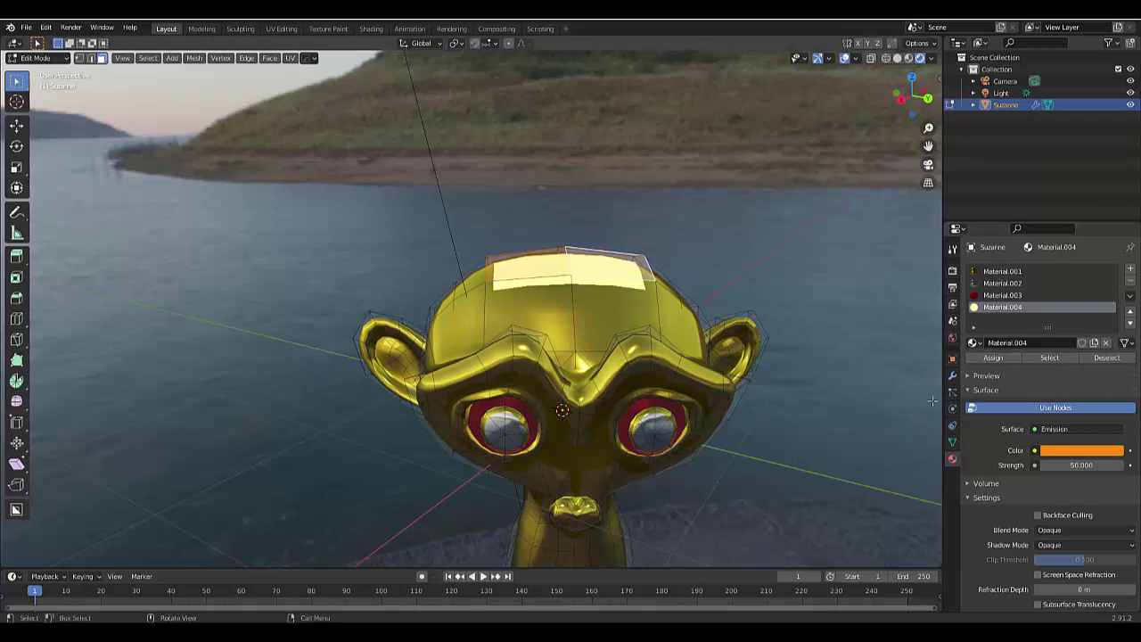
Enable Bloom, Ambient Occlusion and Screen Space Reflections in the Eevee render settings
{"action": "left_click", "coordinate": [952, 287]}
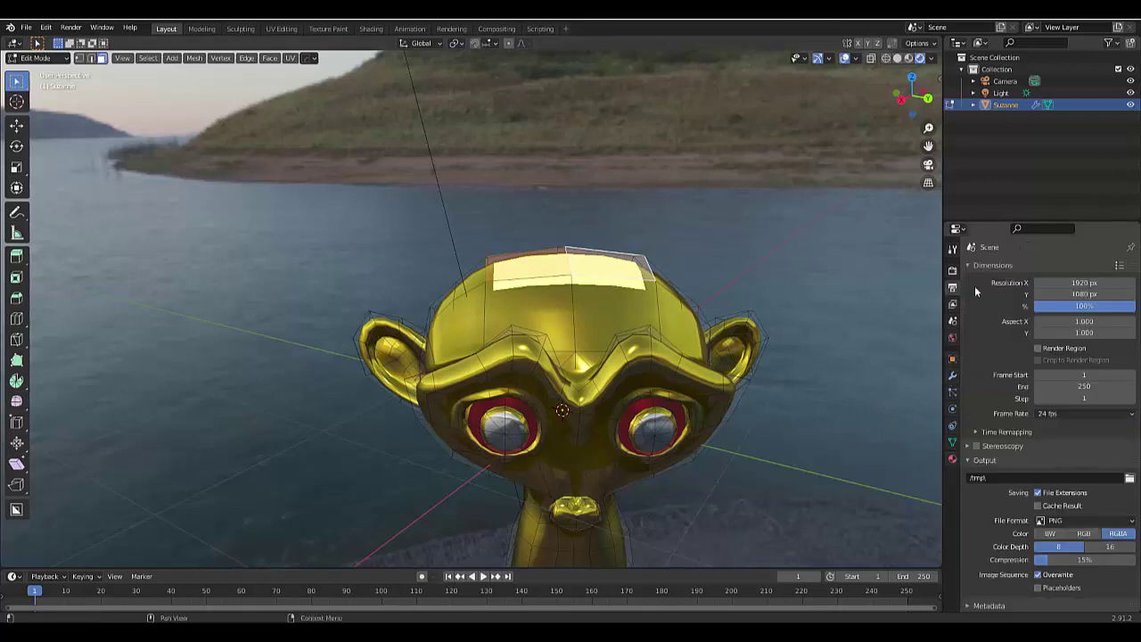
{"action": "left_click", "coordinate": [952, 270]}
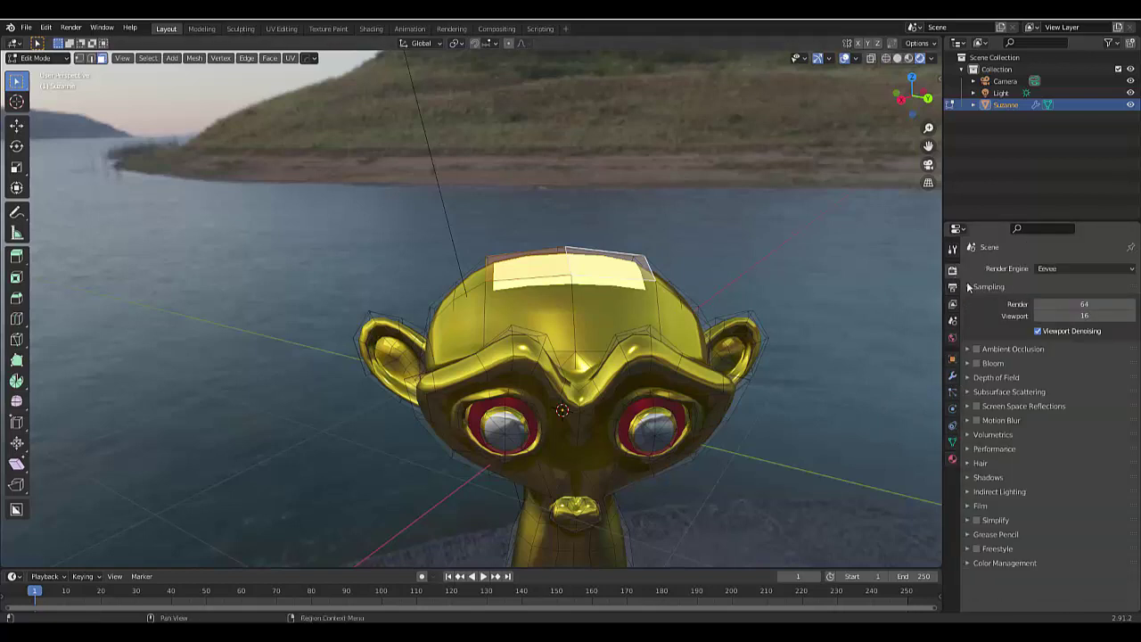
{"action": "left_click", "coordinate": [976, 363]}
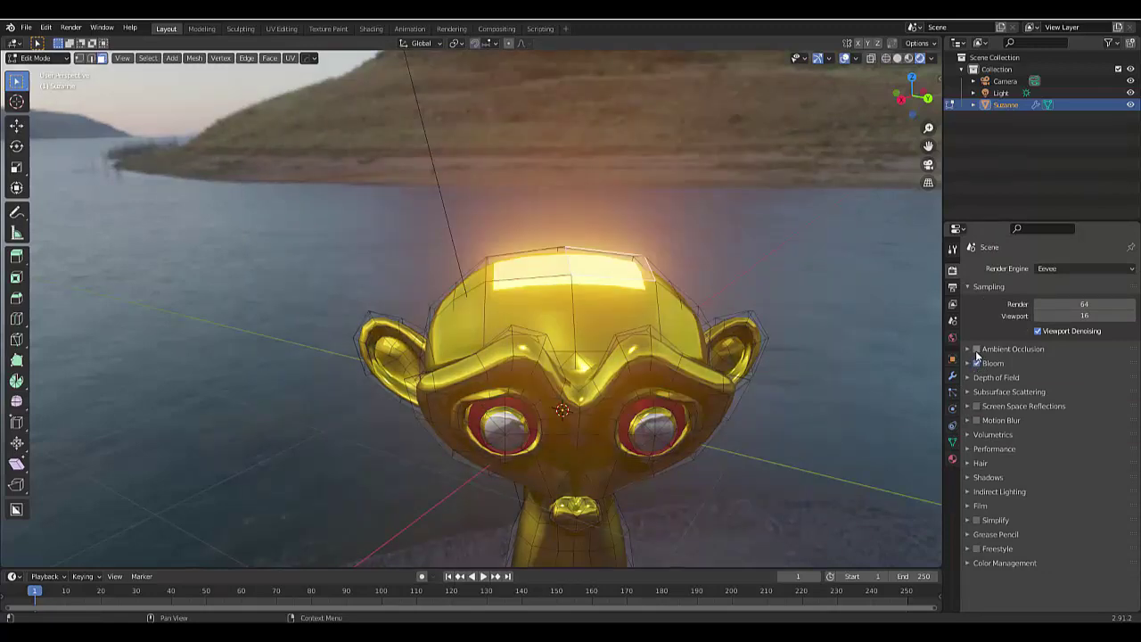
{"action": "left_click", "coordinate": [977, 407]}
{"action": "scroll", "coordinate": [652, 401], "scroll_direction": "down", "scroll_amount": 2}
{"action": "scroll", "coordinate": [652, 464], "scroll_direction": "up", "scroll_amount": 3}
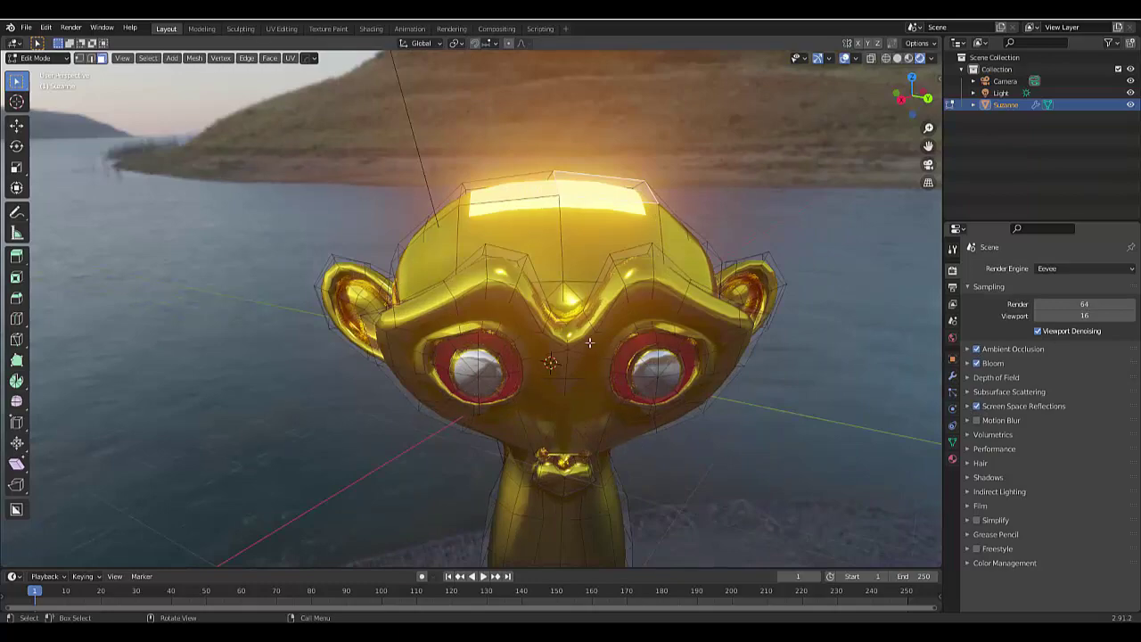
Try to select the central and upper faces inside Suzanne's right ear one by one
{"action": "middle_click_drag", "start_coordinate": [589, 343], "coordinate": [446, 353]}
{"action": "scroll", "coordinate": [445, 353], "scroll_direction": "down", "scroll_amount": 3}
{"action": "scroll", "coordinate": [437, 315], "scroll_direction": "up", "scroll_amount": 6}
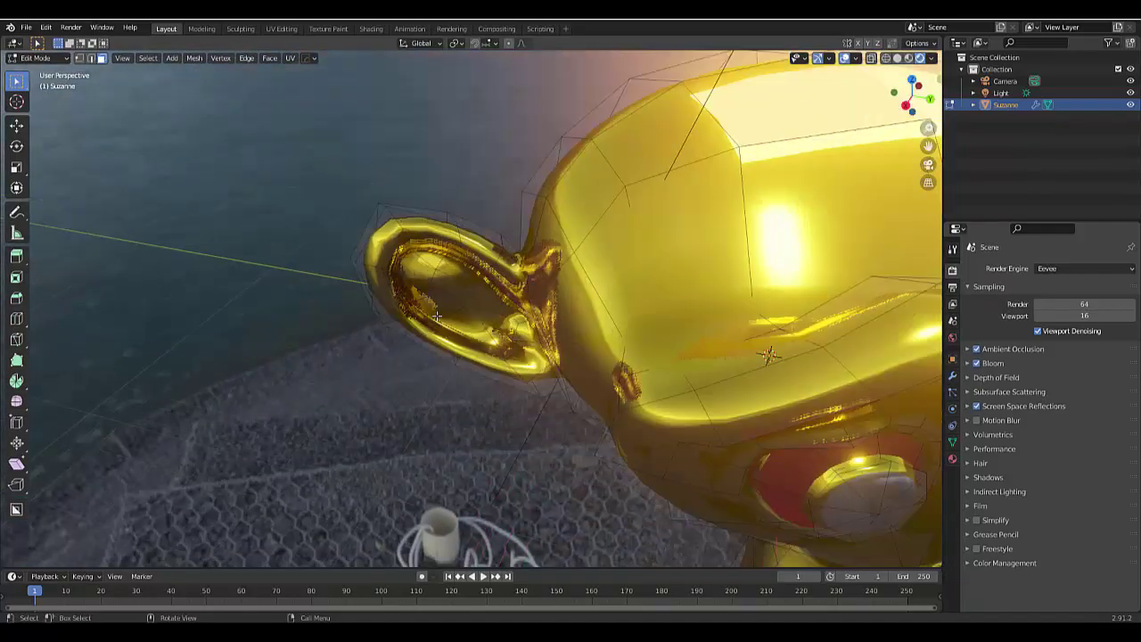
{"action": "scroll", "coordinate": [437, 317], "scroll_direction": "up", "scroll_amount": 2}
{"action": "scroll", "coordinate": [472, 319], "scroll_direction": "up", "scroll_amount": 4}
{"action": "middle_click_drag", "start_coordinate": [472, 318], "coordinate": [532, 275]}
{"action": "left_click", "coordinate": [533, 274]}
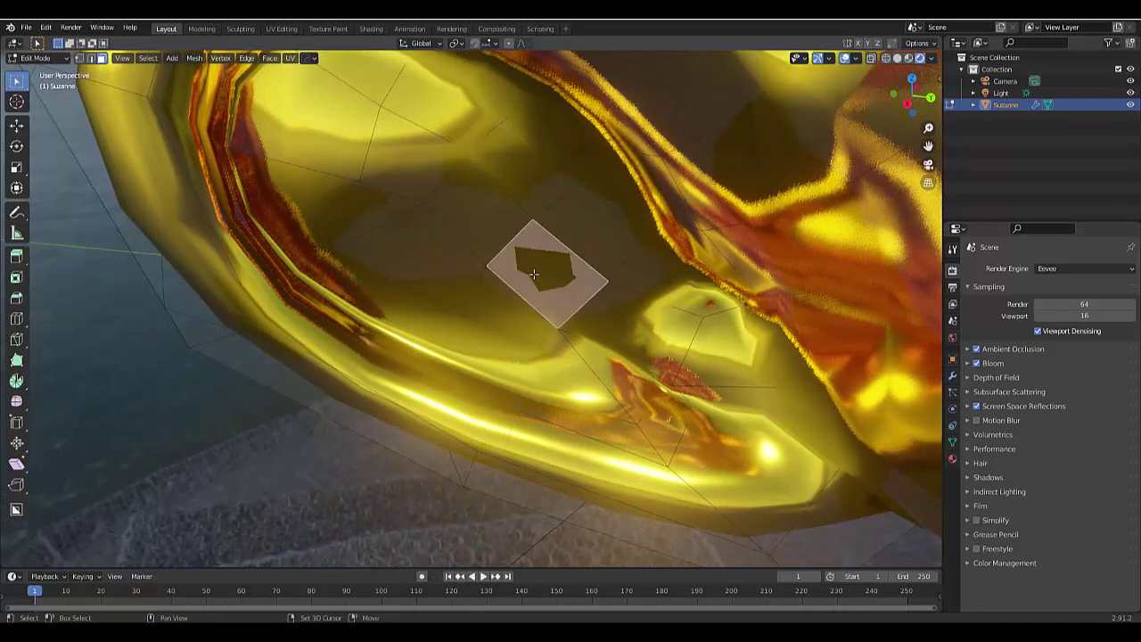
{"action": "left_click", "coordinate": [437, 195], "text": "shift"}
{"action": "left_click", "coordinate": [381, 165], "text": "shift"}
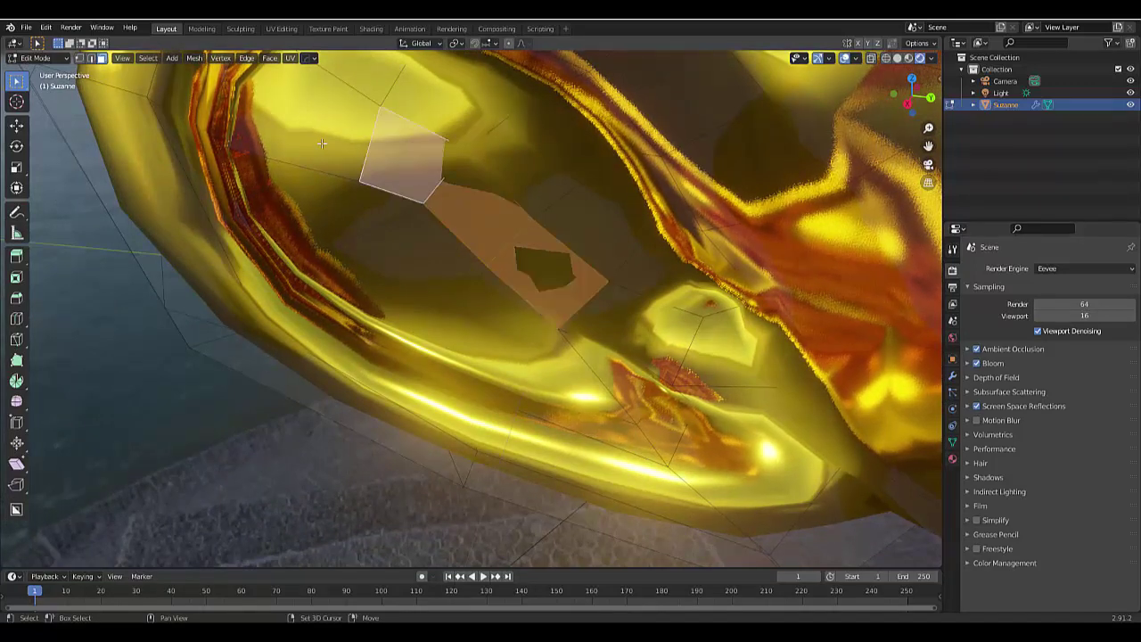
{"action": "left_click", "coordinate": [356, 134], "text": "shift"}
{"action": "left_click", "coordinate": [397, 98], "text": "shift"}
{"action": "left_click", "coordinate": [421, 102], "text": "shift"}
{"action": "left_click", "coordinate": [552, 198], "text": "shift"}
{"action": "left_click", "coordinate": [594, 229], "text": "shift"}
{"action": "left_click", "coordinate": [635, 281], "text": "shift"}
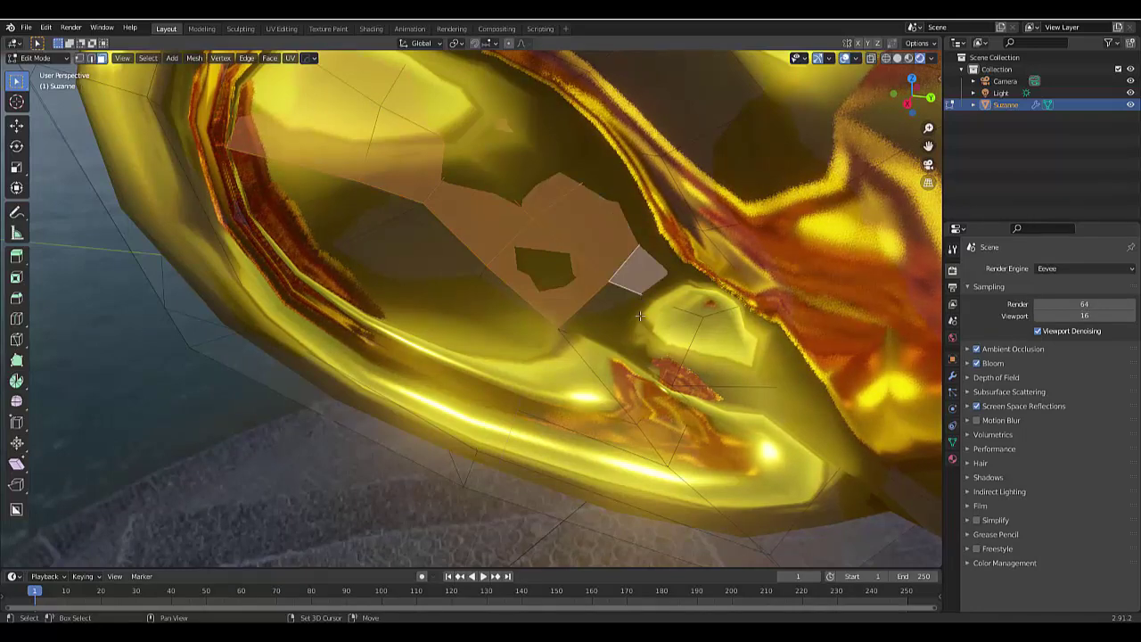
{"action": "left_click", "coordinate": [635, 333], "text": "shift"}
Extend the selection over the remaining faces inside Suzanne's right ear with individual picks and box selection
{"action": "scroll", "coordinate": [634, 331], "scroll_direction": "down", "scroll_amount": 5}
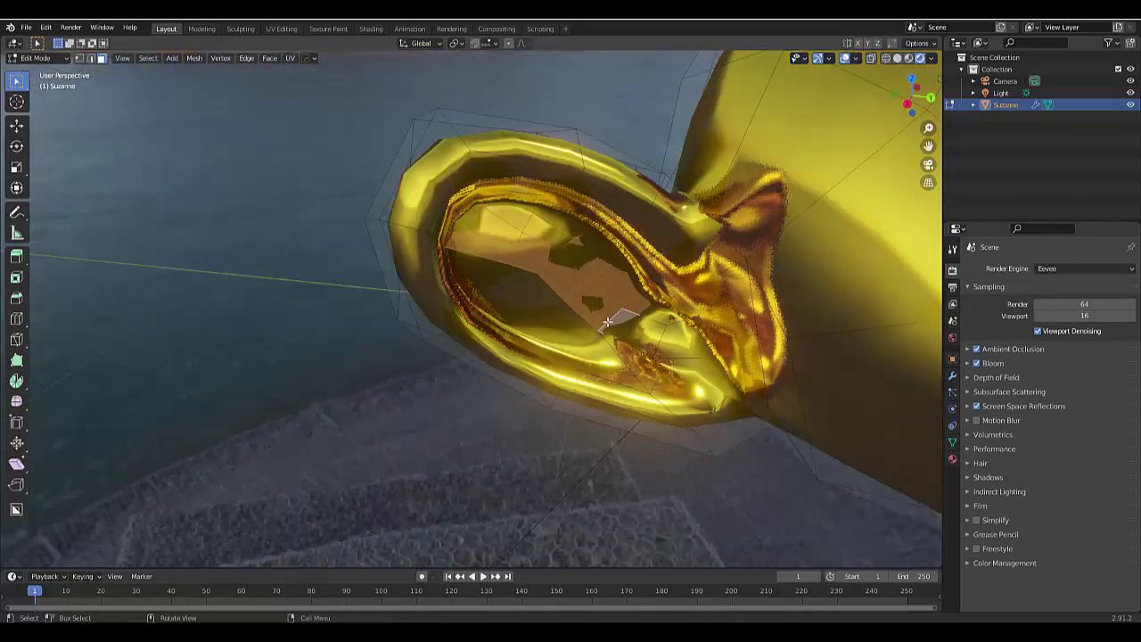
{"action": "left_click", "coordinate": [527, 309], "text": "shift"}
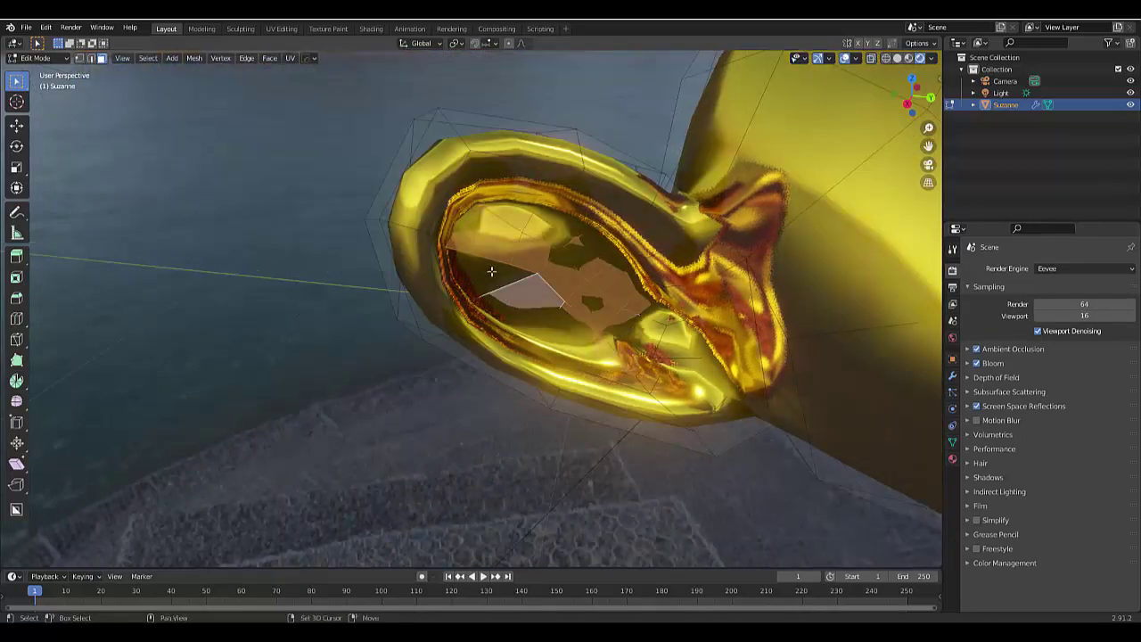
{"action": "left_click", "coordinate": [492, 271], "text": "shift"}
{"action": "left_click", "coordinate": [674, 348], "text": "shift"}
{"action": "left_click", "coordinate": [633, 330], "text": "shift"}
{"action": "left_click_drag", "start_coordinate": [487, 236], "coordinate": [575, 297]}
{"action": "left_click_drag", "start_coordinate": [484, 235], "coordinate": [599, 339]}
Switch the viewport to Solid shading, facing the front of Suzanne's head
{"action": "scroll", "coordinate": [554, 341], "scroll_direction": "down", "scroll_amount": 10}
{"action": "scroll", "coordinate": [554, 341], "scroll_direction": "up", "scroll_amount": 5}
{"action": "middle_click_drag", "start_coordinate": [612, 350], "coordinate": [560, 303]}
{"action": "scroll", "coordinate": [571, 308], "scroll_direction": "down", "scroll_amount": 5}
{"action": "scroll", "coordinate": [655, 315], "scroll_direction": "up", "scroll_amount": 4}
{"action": "scroll", "coordinate": [655, 315], "scroll_direction": "up", "scroll_amount": 3}
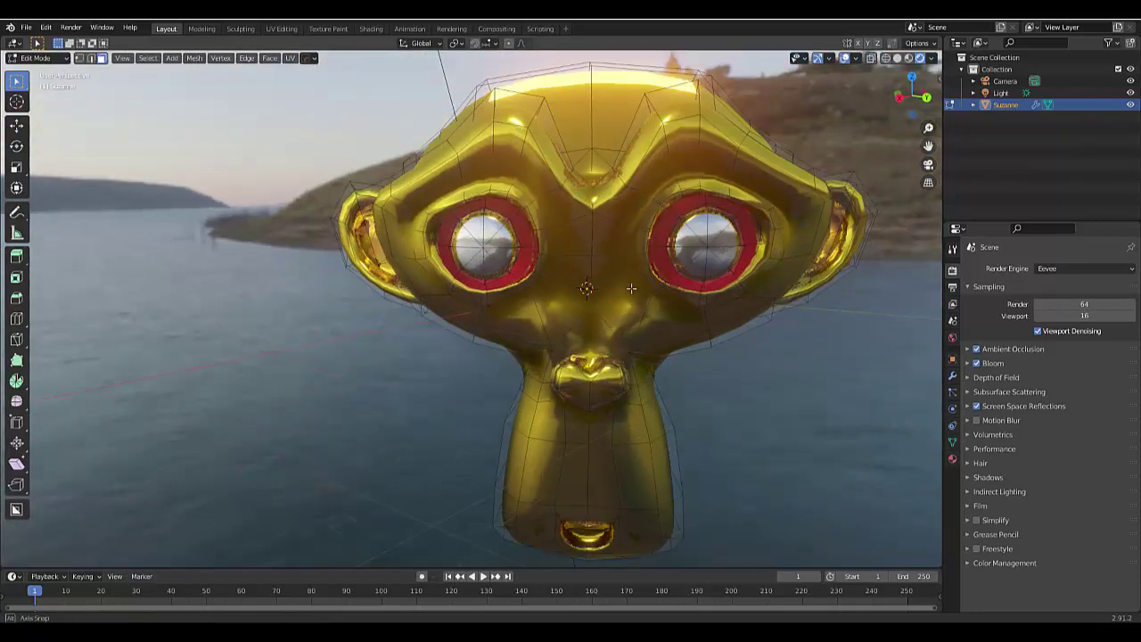
{"action": "scroll", "coordinate": [656, 315], "scroll_direction": "up", "scroll_amount": 1}
{"action": "left_click", "coordinate": [886, 60]}
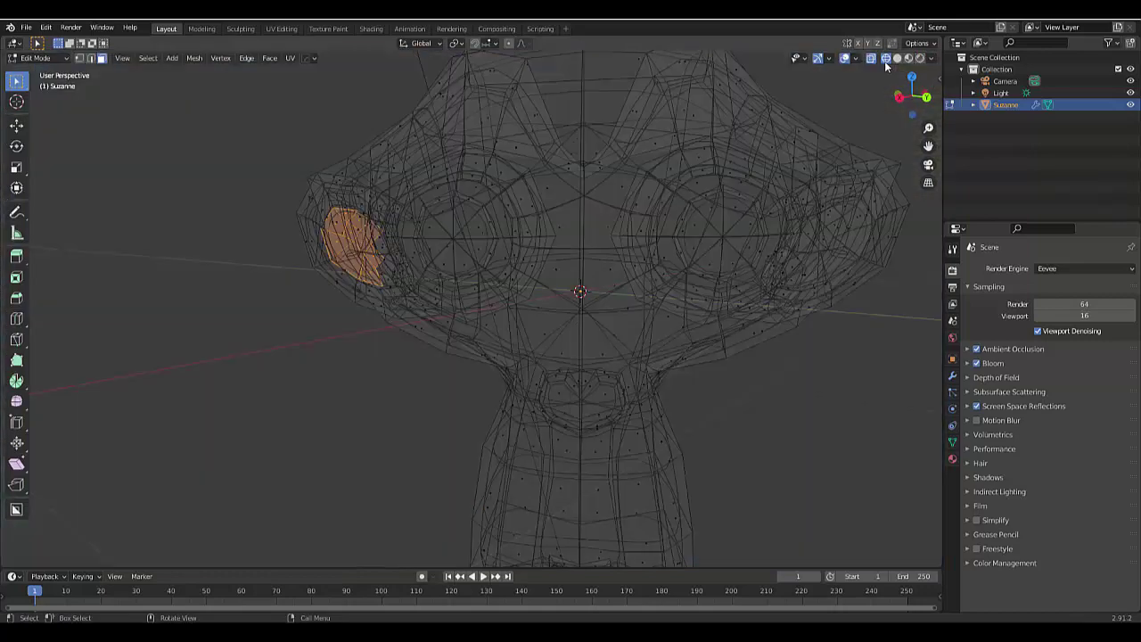
{"action": "left_click", "coordinate": [897, 58]}
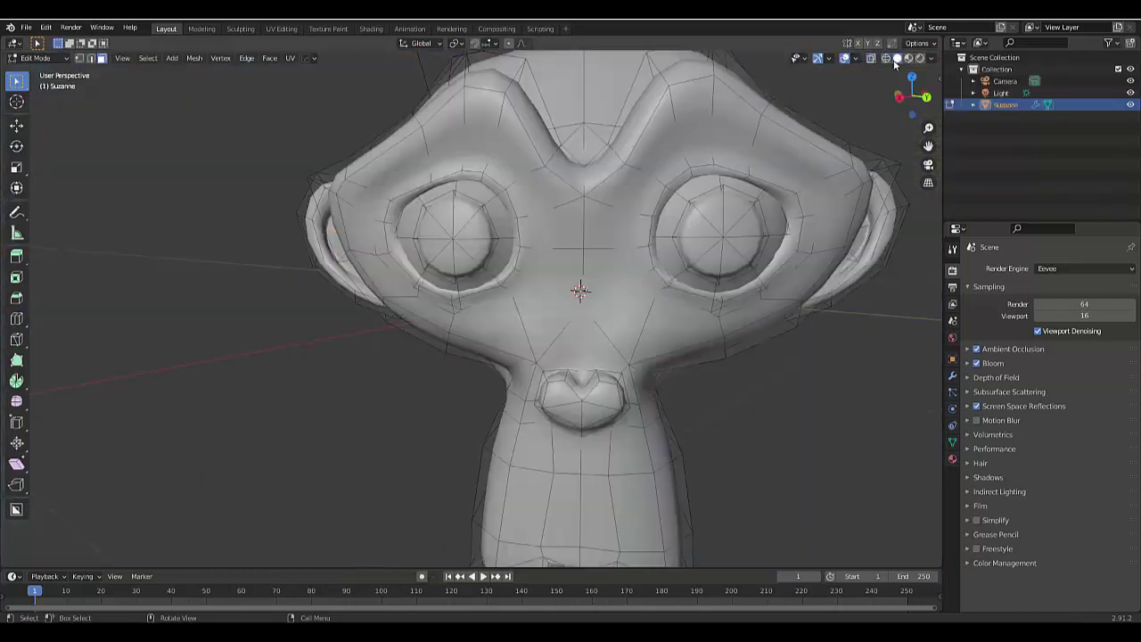
Select the four large faces at the front of Suzanne's nose
{"action": "scroll", "coordinate": [569, 497], "scroll_direction": "down", "scroll_amount": 5}
{"action": "scroll", "coordinate": [580, 377], "scroll_direction": "up", "scroll_amount": 7}
{"action": "left_click", "coordinate": [519, 385]}
{"action": "left_click", "coordinate": [588, 380], "text": "shift"}
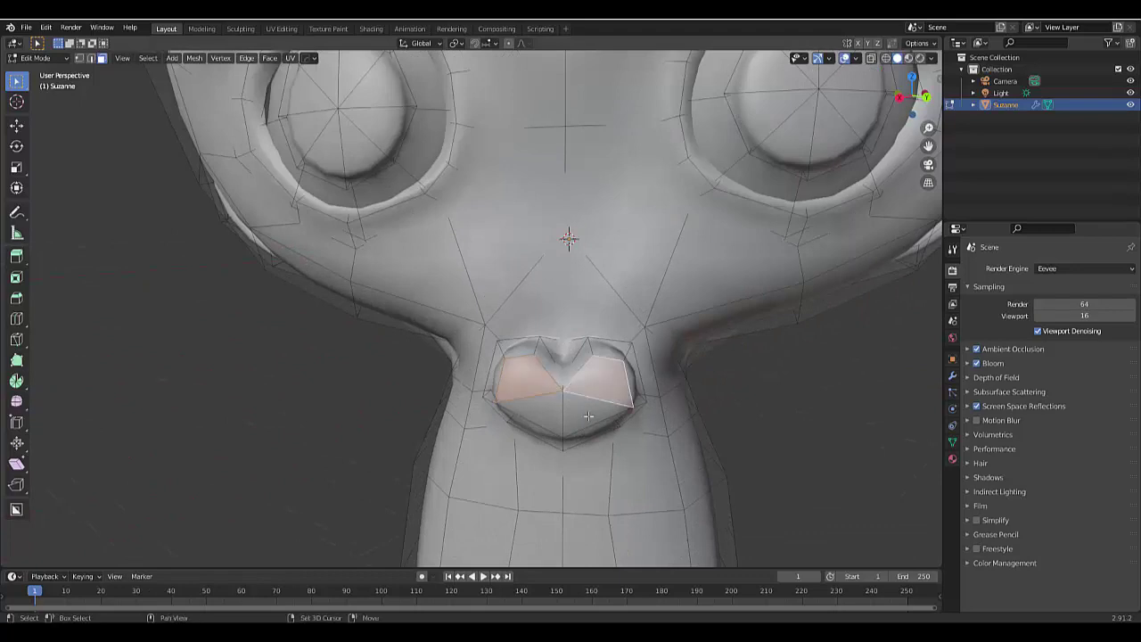
{"action": "left_click", "coordinate": [573, 421], "text": "shift"}
{"action": "left_click", "coordinate": [548, 416], "text": "shift"}
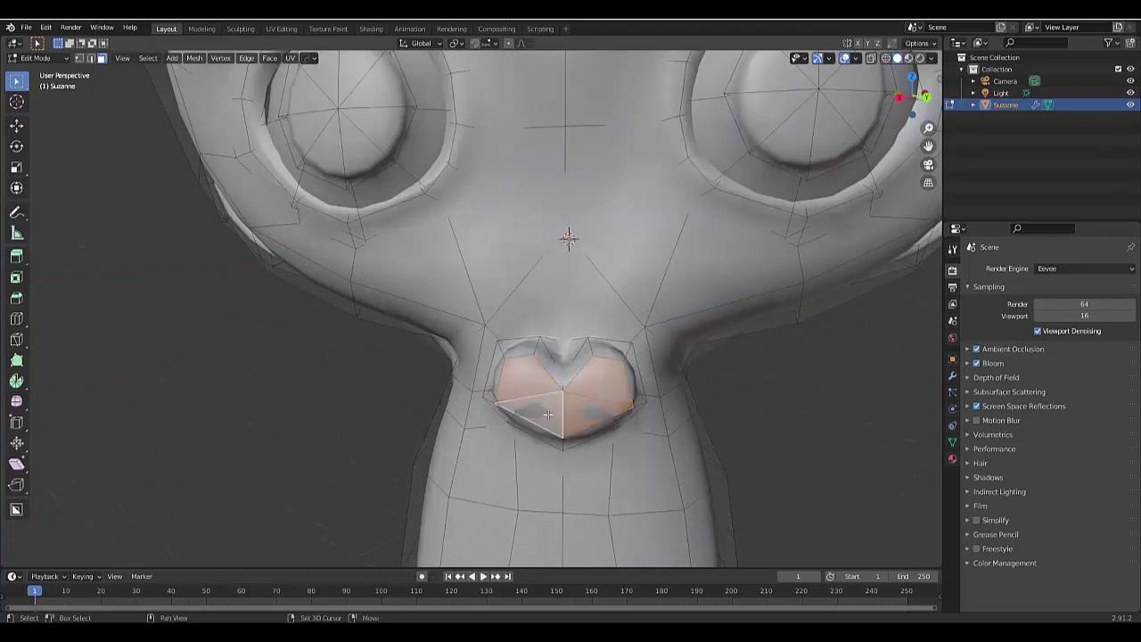
Add a fifth material slot to Suzanne with a new material
{"action": "left_click", "coordinate": [952, 458]}
{"action": "left_click", "coordinate": [1132, 270]}
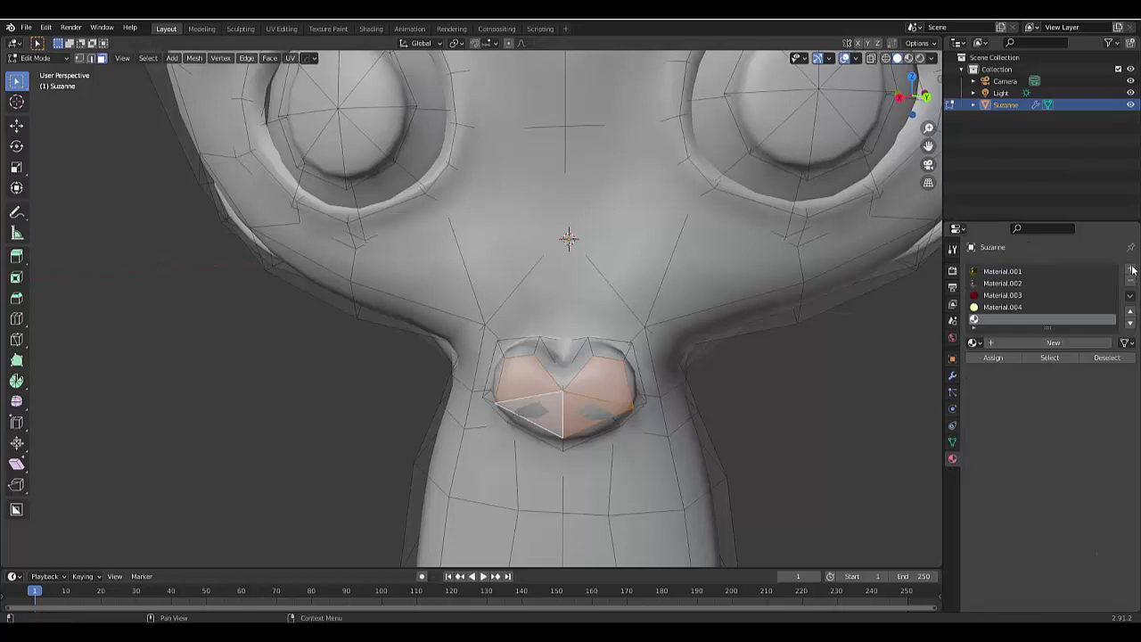
{"action": "left_click", "coordinate": [1036, 343]}
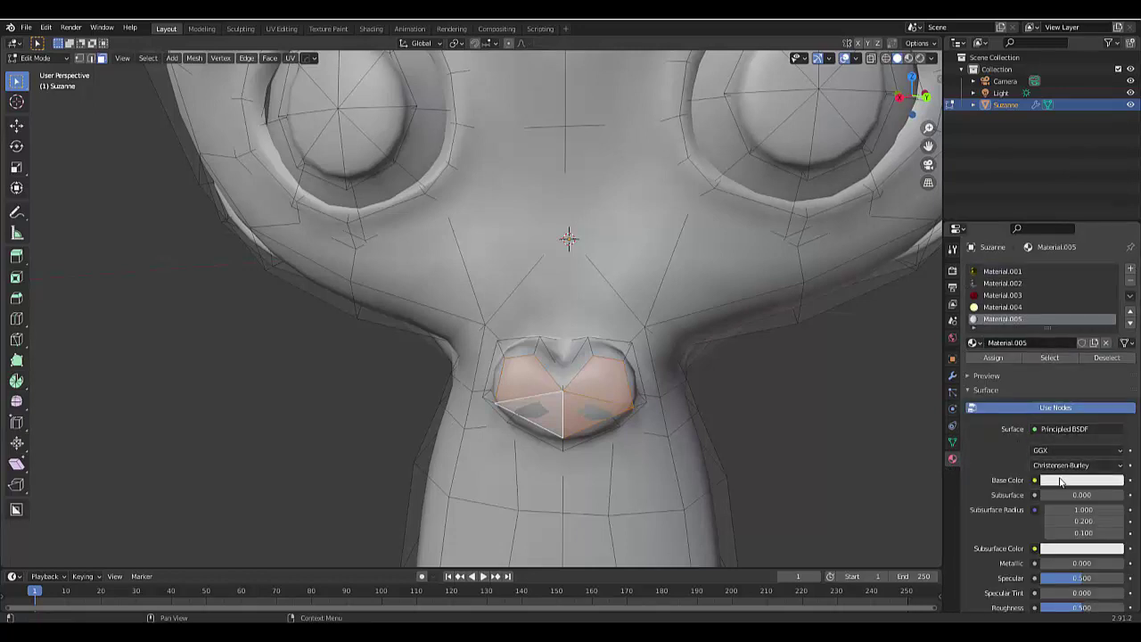
Make the new material's base color near-black and assign it to the selected nose faces, working in rendered shading
{"action": "left_click", "coordinate": [1061, 482]}
{"action": "left_click_drag", "start_coordinate": [1113, 377], "coordinate": [1113, 384]}
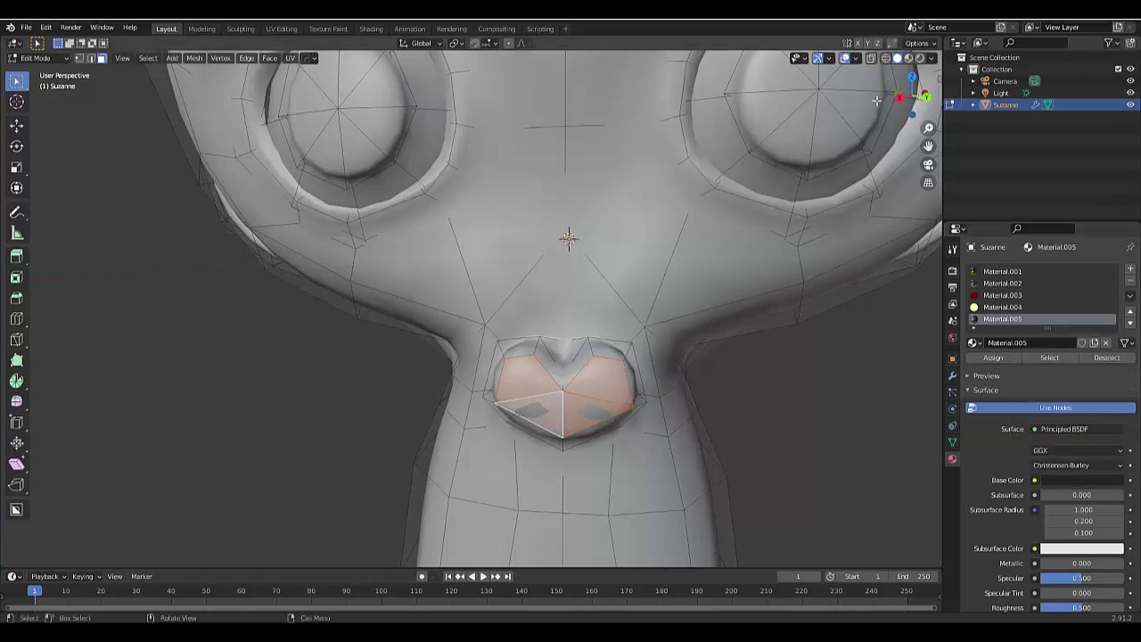
{"action": "left_click", "coordinate": [908, 58]}
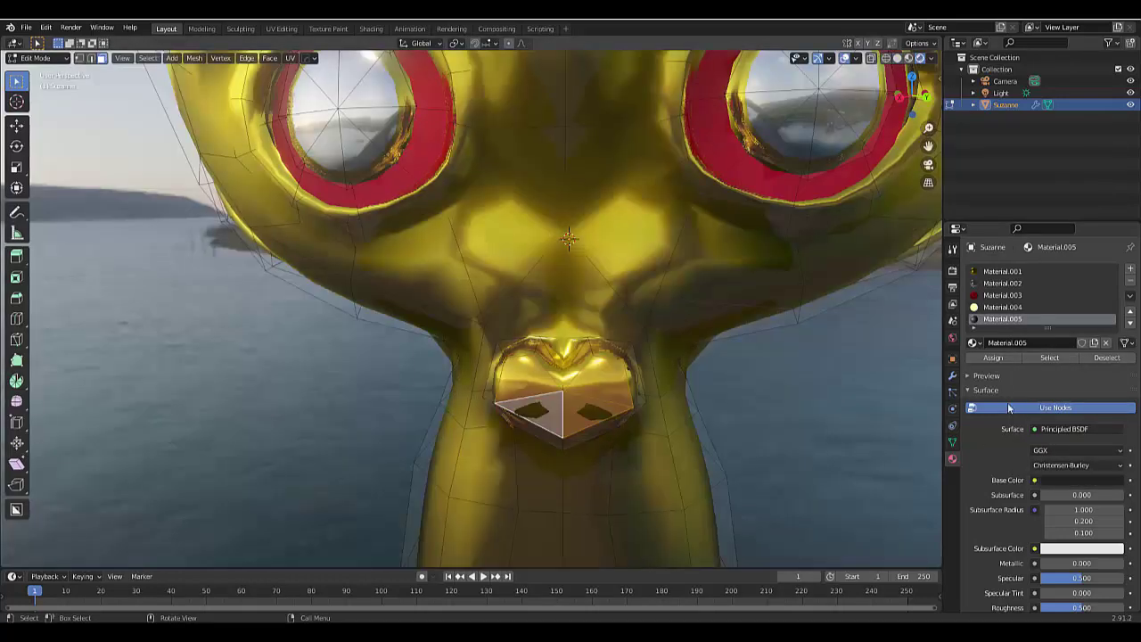
{"action": "left_click", "coordinate": [993, 358]}
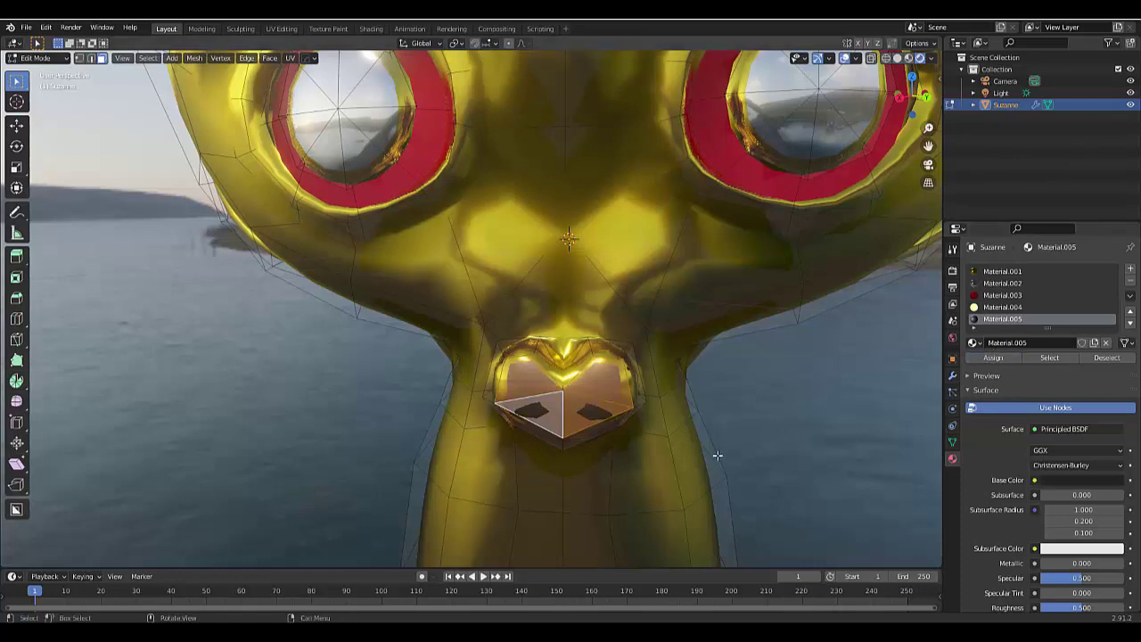
Clear the selection and select the face loop that runs around Suzanne's nose
{"action": "scroll", "coordinate": [508, 420], "scroll_direction": "up", "scroll_amount": 1}
{"action": "middle_click_drag", "start_coordinate": [508, 420], "coordinate": [512, 290]}
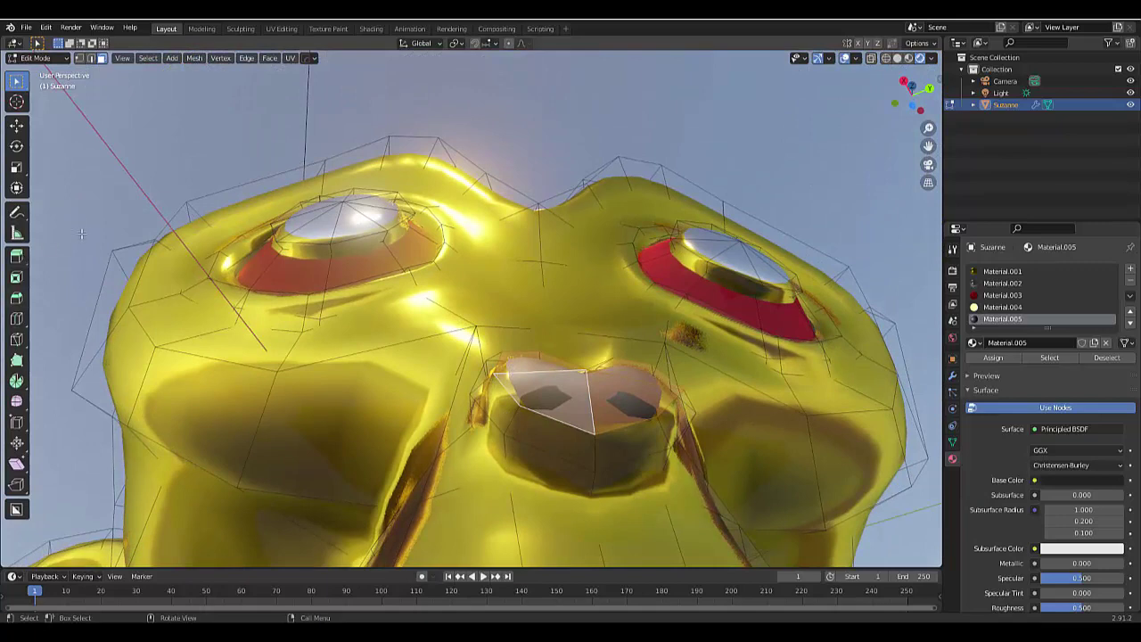
{"action": "key", "text": "alt+a"}
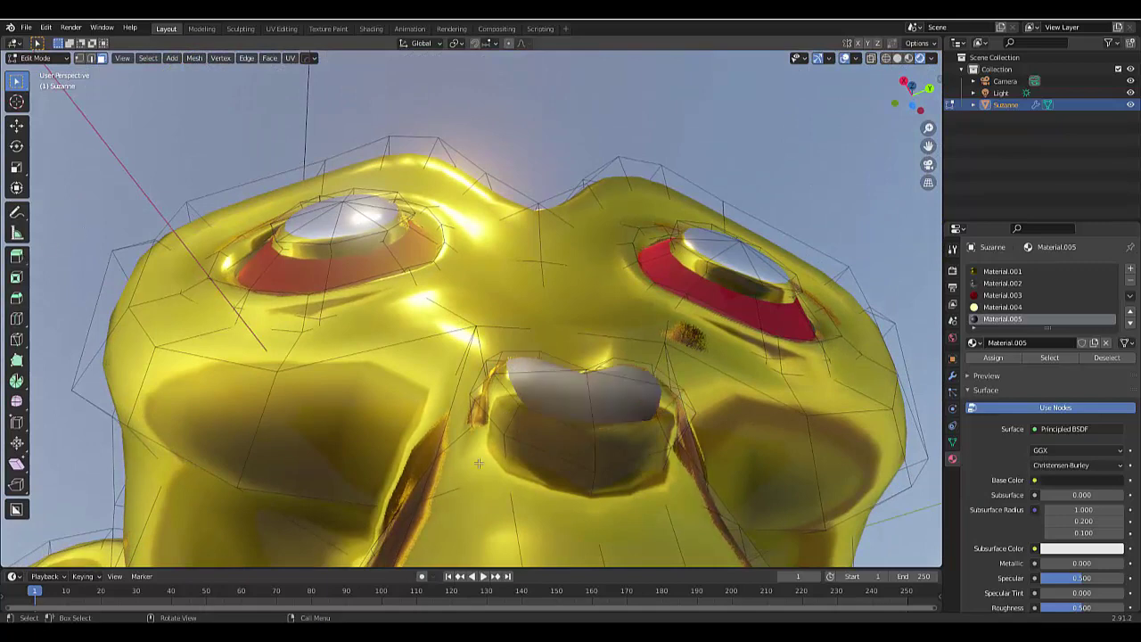
{"action": "left_click", "coordinate": [507, 420], "text": "alt"}
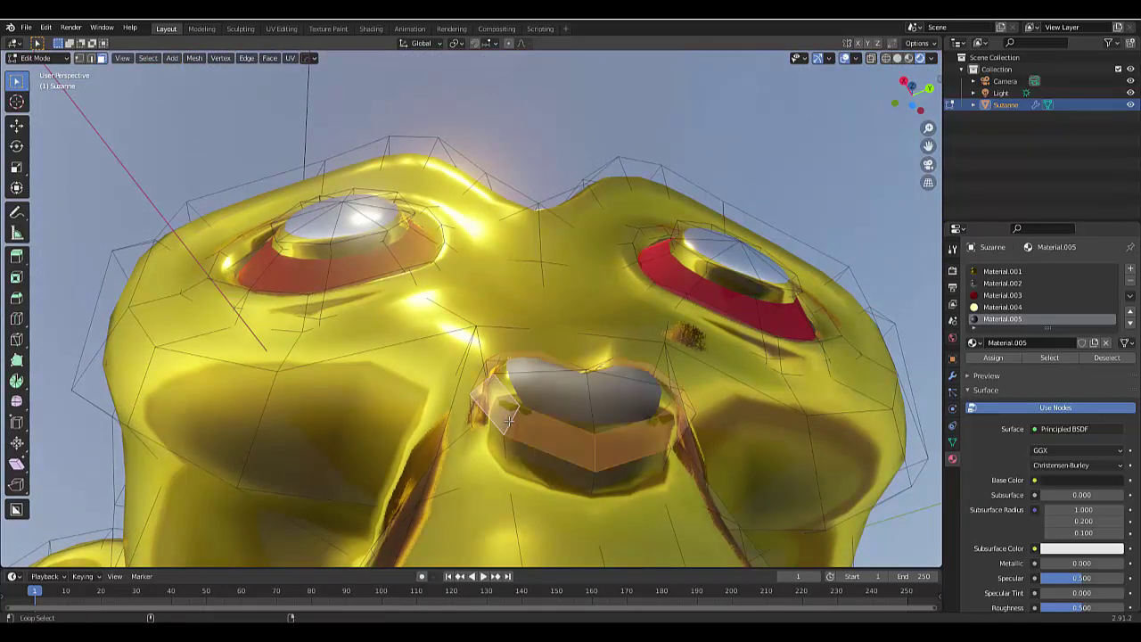
{"action": "middle_click_drag", "start_coordinate": [506, 420], "coordinate": [617, 516]}
Add a sixth material slot with a new material and set its surface to Mix Shader
{"action": "left_click", "coordinate": [1131, 272]}
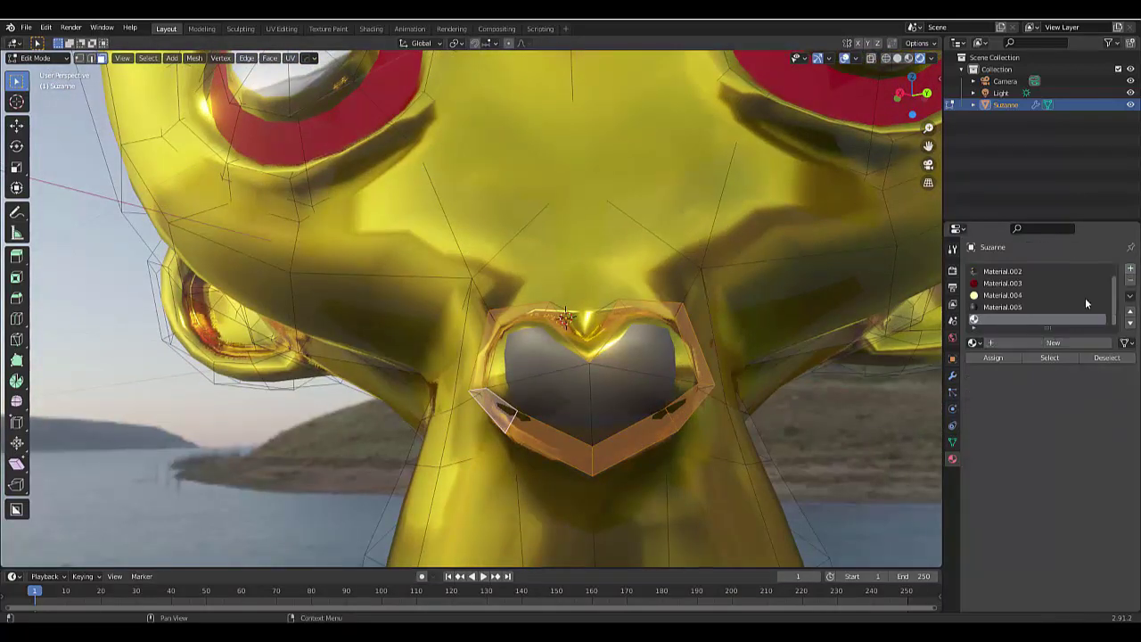
{"action": "left_click", "coordinate": [1031, 340]}
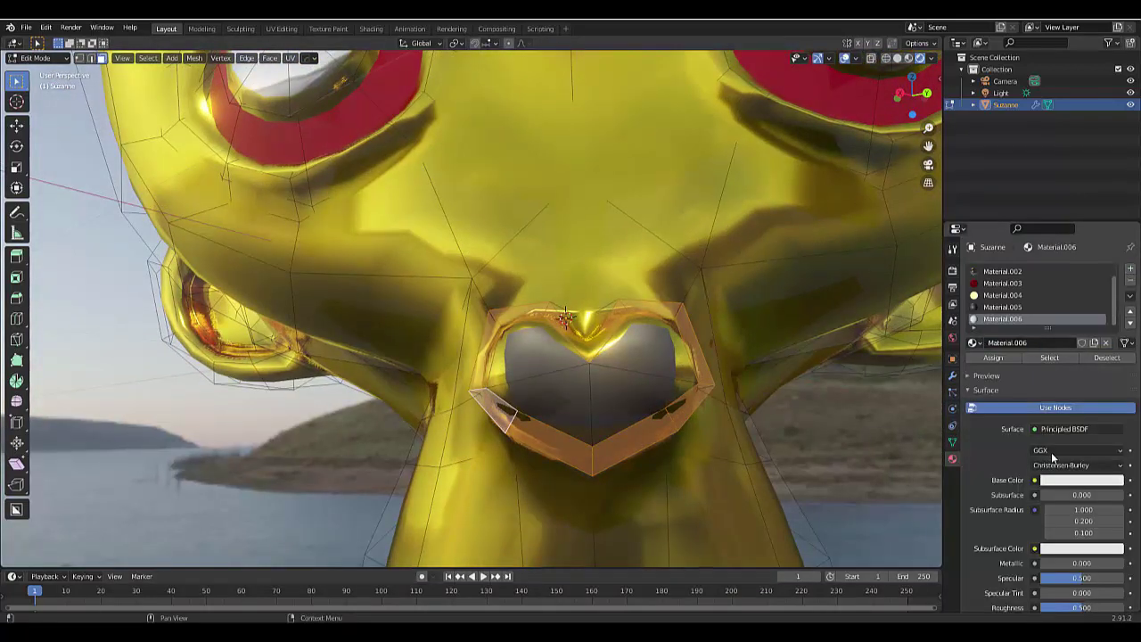
{"action": "left_click", "coordinate": [1053, 431]}
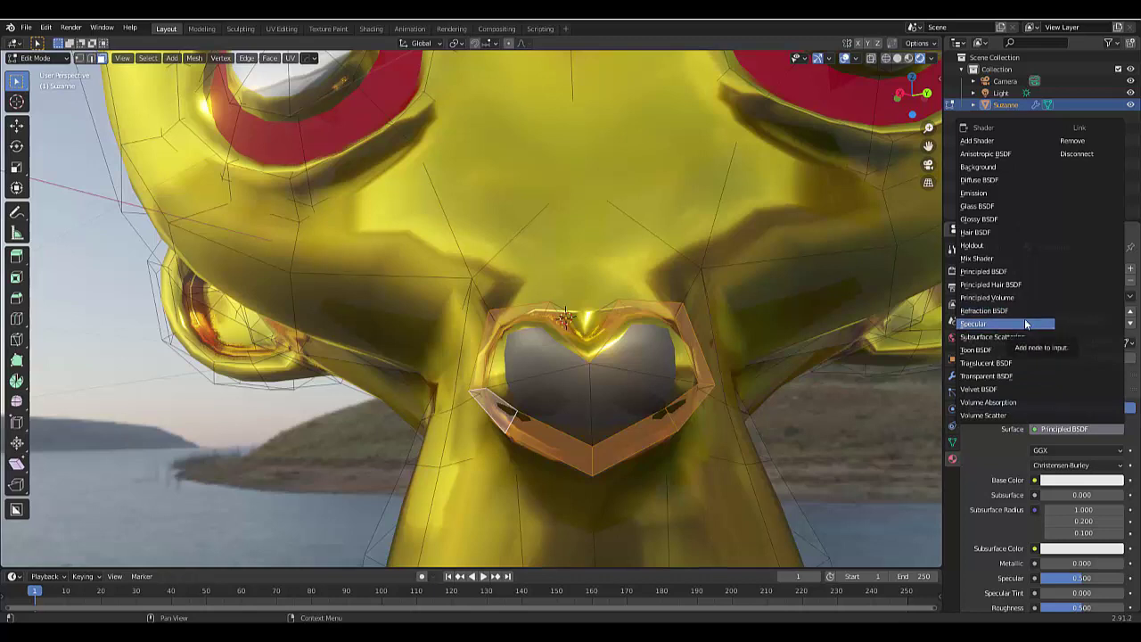
{"action": "left_click", "coordinate": [1016, 258]}
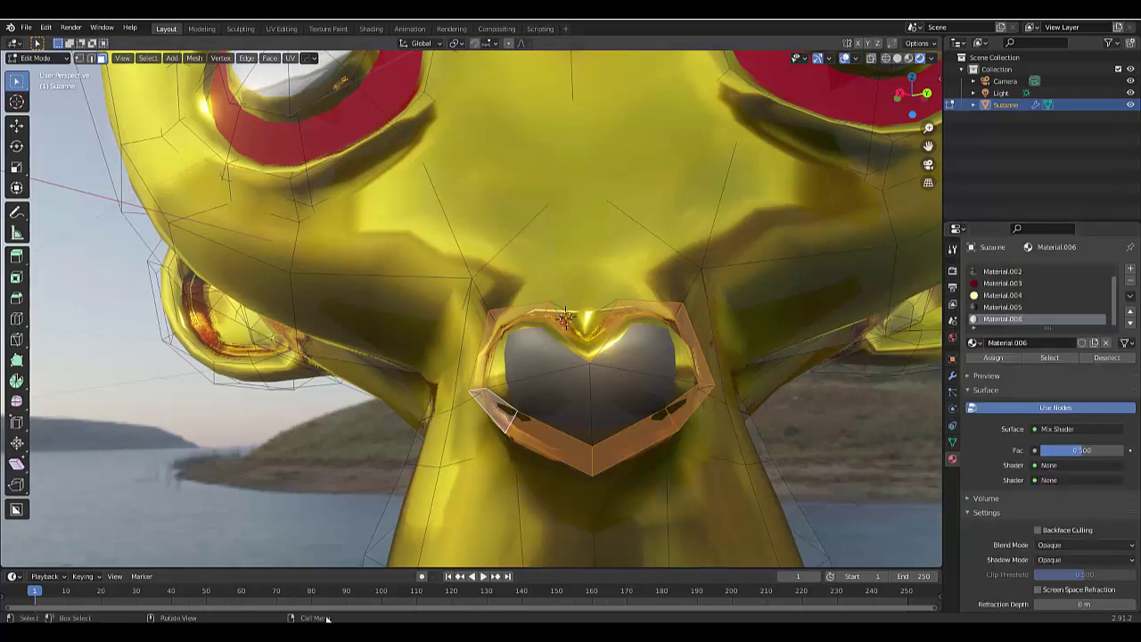
Enlarge the timeline area and turn it into a Shader Editor showing the new material's nodes
{"action": "left_click_drag", "start_coordinate": [348, 567], "coordinate": [358, 398]}
{"action": "left_click", "coordinate": [13, 401]}
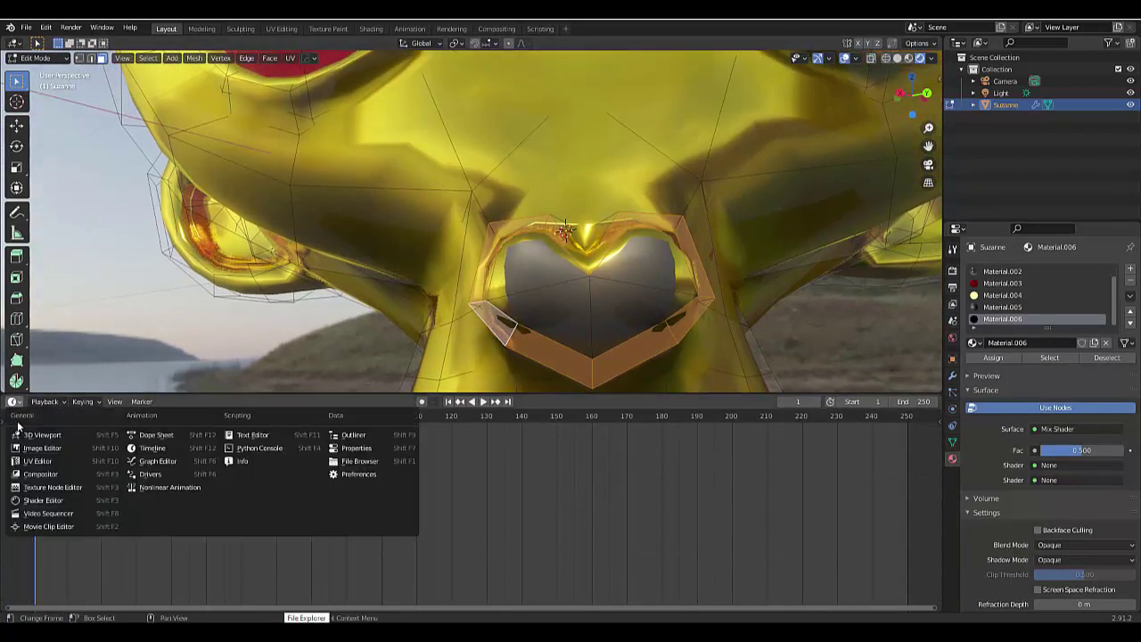
{"action": "left_click", "coordinate": [43, 500]}
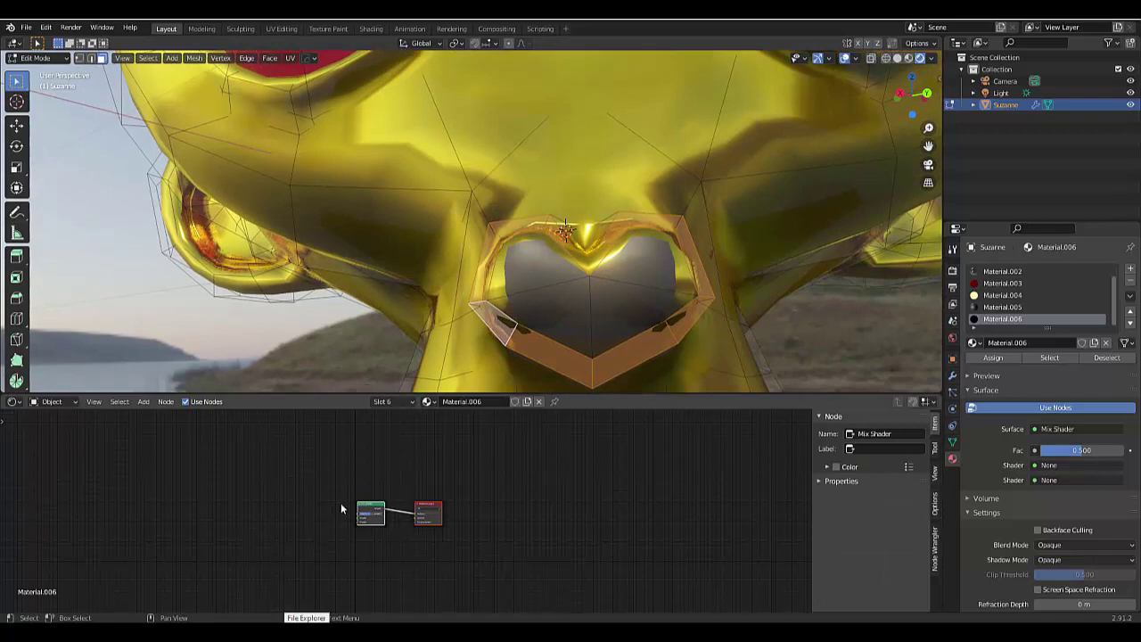
{"action": "scroll", "coordinate": [344, 506], "scroll_direction": "up", "scroll_amount": 7}
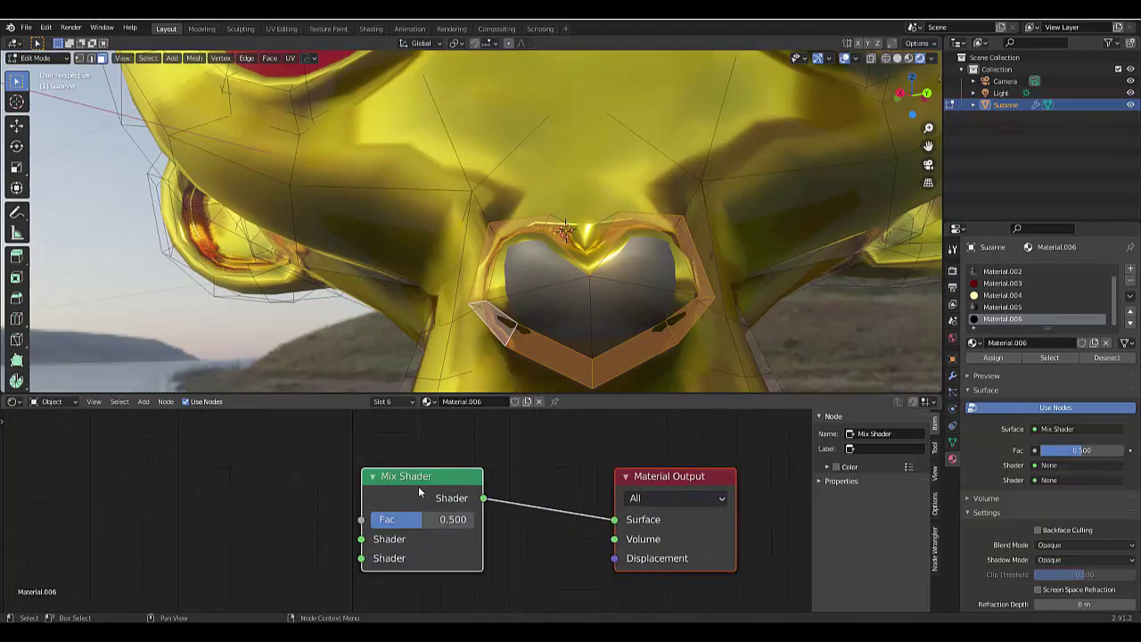
{"action": "scroll", "coordinate": [572, 520], "scroll_direction": "down", "scroll_amount": 2}
{"action": "middle_click_drag", "start_coordinate": [122, 554], "coordinate": [239, 541]}
{"action": "scroll", "coordinate": [239, 540], "scroll_direction": "up", "scroll_amount": 1}
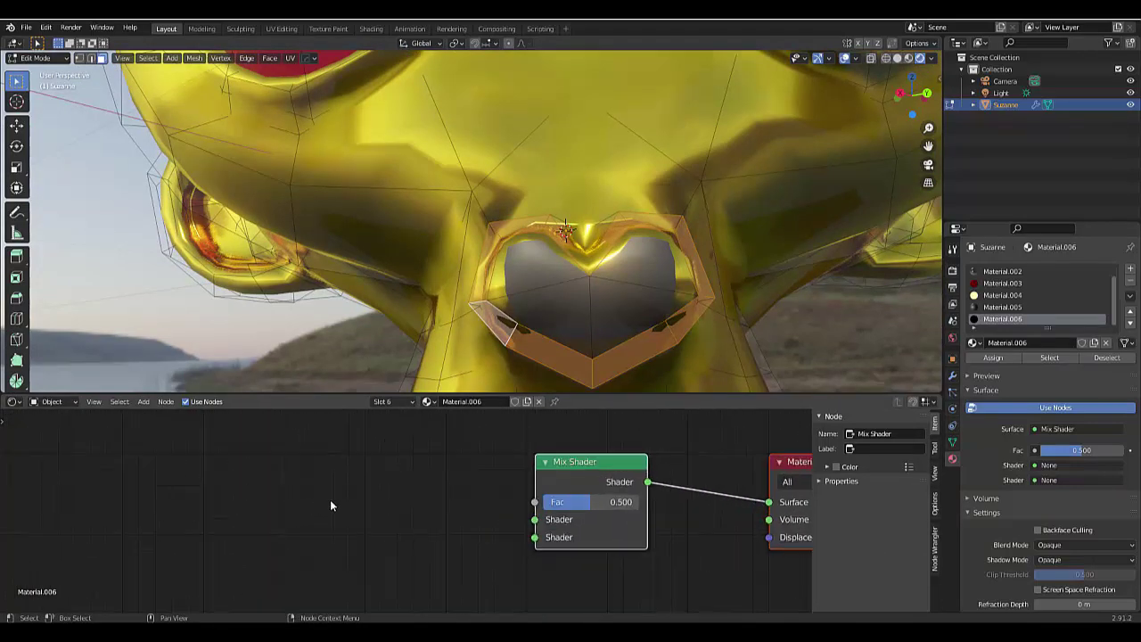
Add an Emission shader node in front of the Mix Shader node
{"action": "key", "text": "shift+a"}
{"action": "mouse_move", "coordinate": [331, 503]}
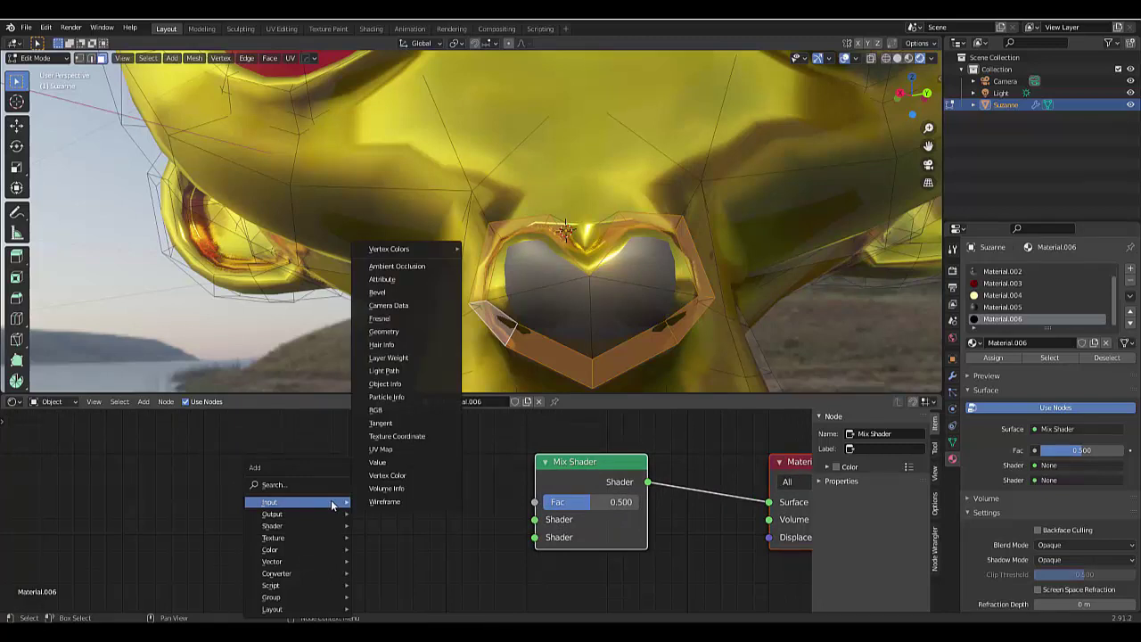
{"action": "mouse_move", "coordinate": [298, 525]}
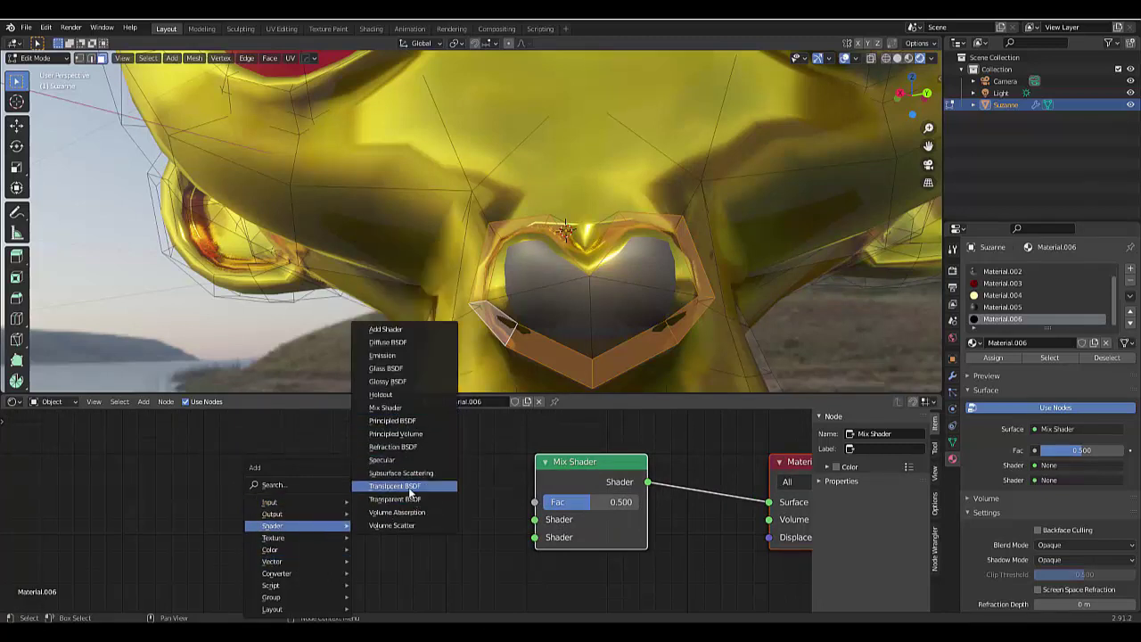
{"action": "left_click", "coordinate": [382, 355]}
{"action": "left_click", "coordinate": [337, 563]}
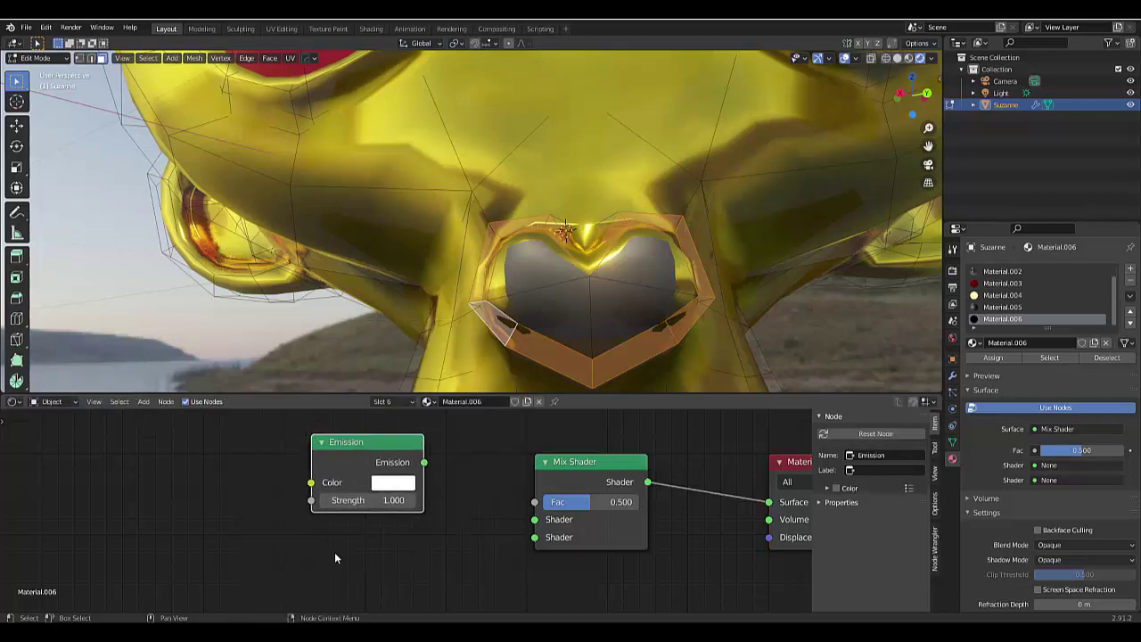
Add a Glossy BSDF node directly below the Emission node
{"action": "key", "text": "shift+a"}
{"action": "mouse_move", "coordinate": [330, 560]}
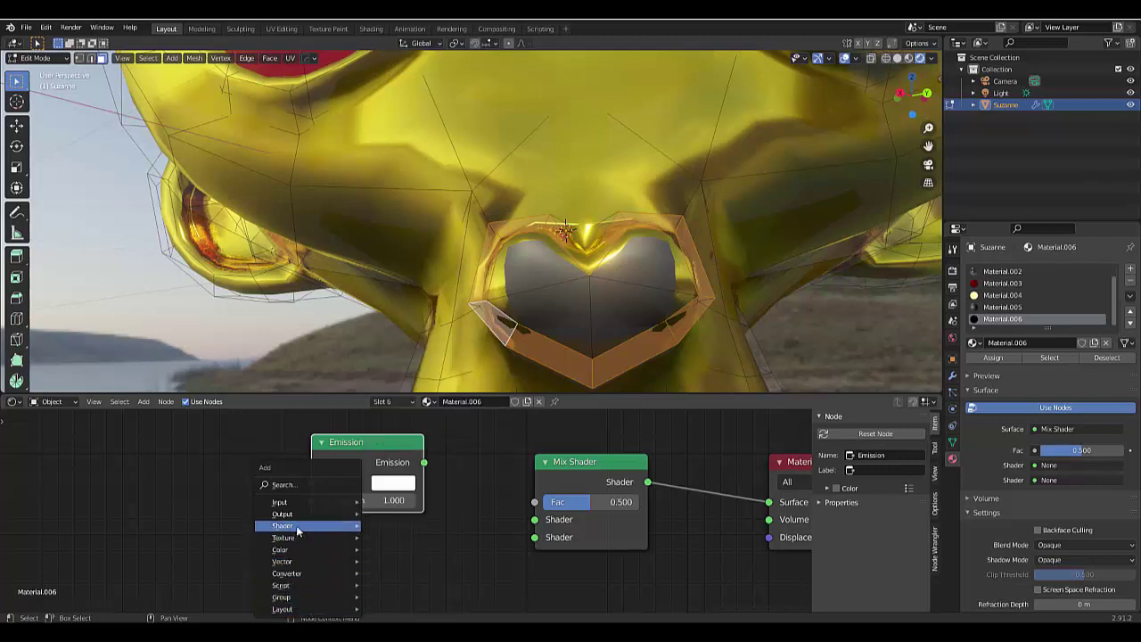
{"action": "mouse_move", "coordinate": [298, 528]}
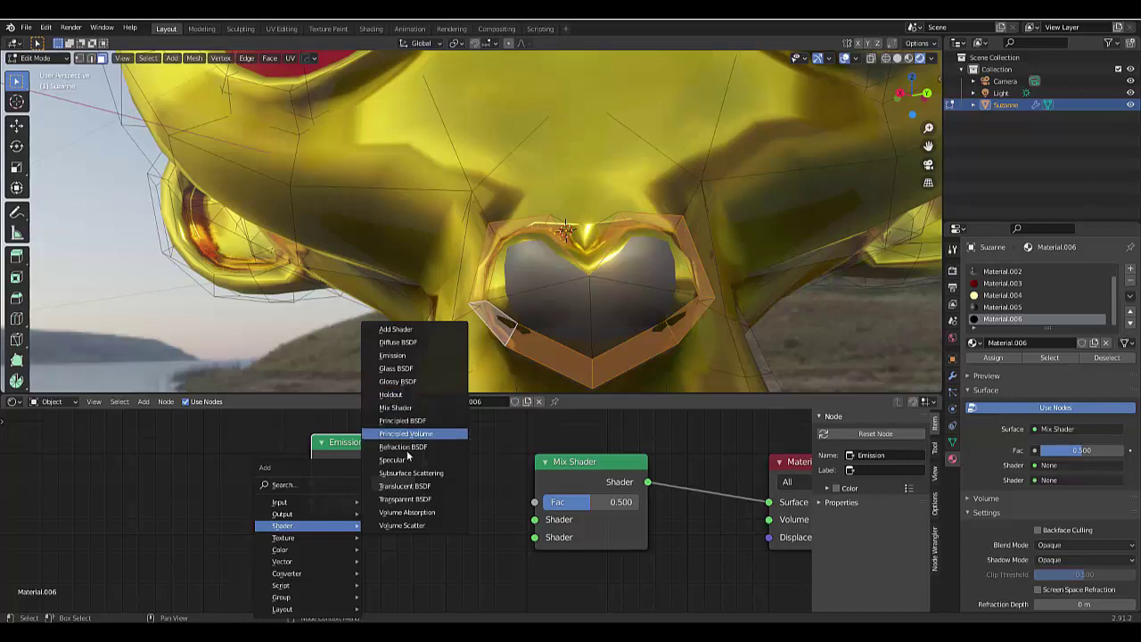
{"action": "left_click", "coordinate": [398, 382]}
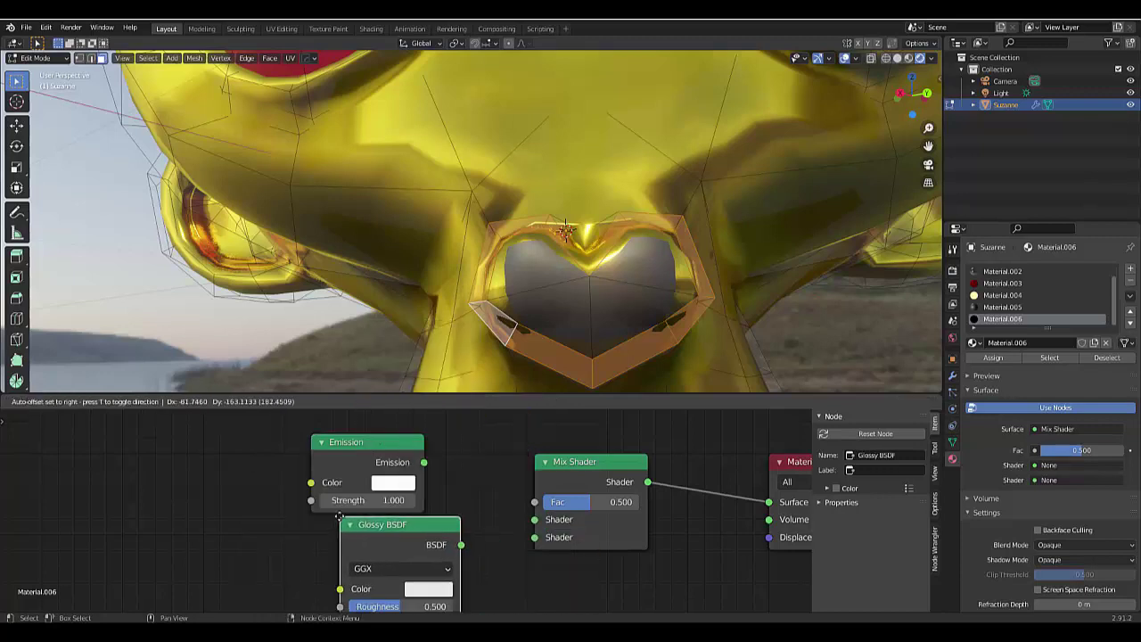
{"action": "left_click", "coordinate": [306, 521]}
Connect the Glossy BSDF to the Mix Shader's second Shader input and the Emission output to its Fac input
{"action": "key", "text": "shift+a"}
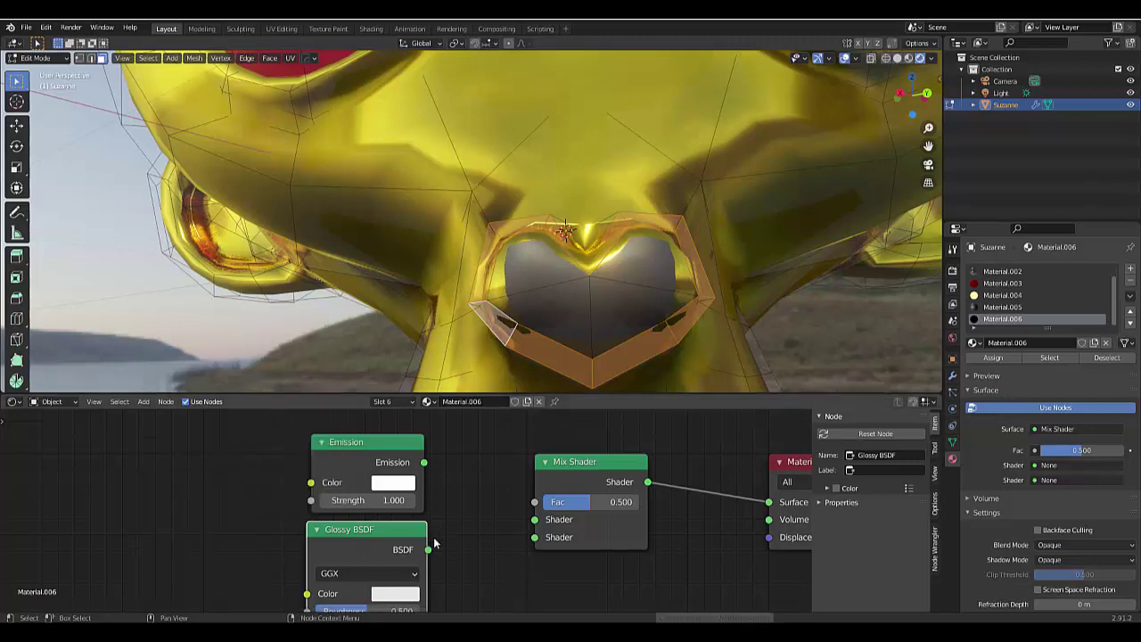
{"action": "left_click_drag", "start_coordinate": [428, 549], "coordinate": [532, 537]}
{"action": "left_click_drag", "start_coordinate": [425, 465], "coordinate": [518, 499]}
Set the Emission strength to 50 and move its link from the Mix Shader's Fac to the first Shader input
{"action": "left_click", "coordinate": [369, 500]}
{"action": "type", "text": "50"}
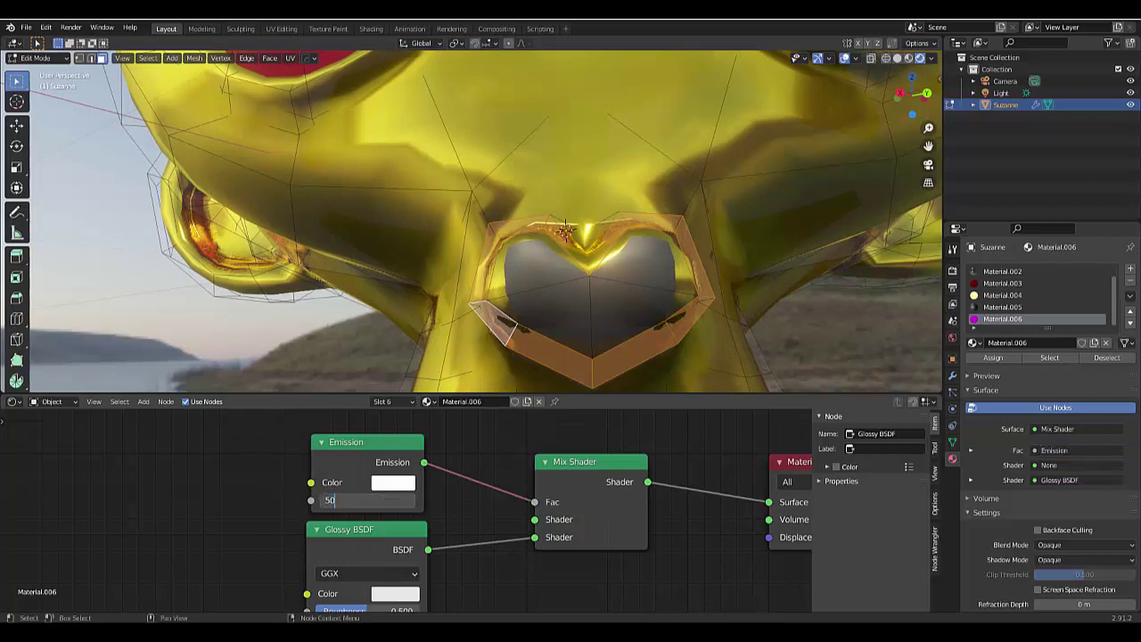
{"action": "key", "text": "Return"}
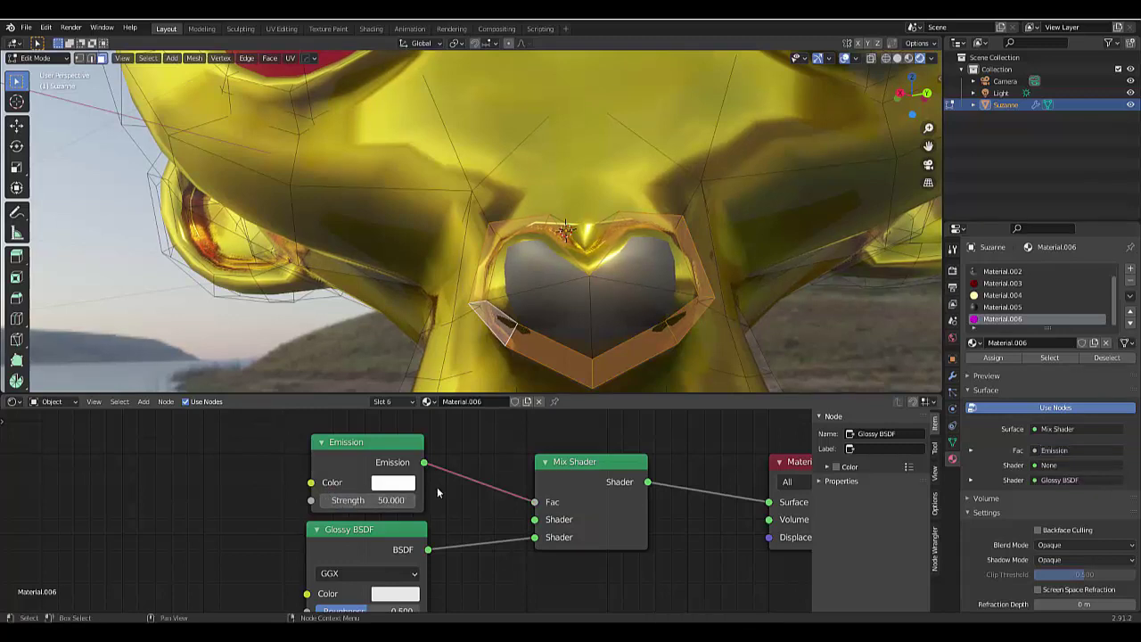
{"action": "left_click", "coordinate": [535, 507]}
{"action": "mouse_move", "coordinate": [535, 507]}
{"action": "left_mouse_down"}
{"action": "mouse_move", "coordinate": [541, 533]}
{"action": "mouse_move", "coordinate": [529, 519]}
{"action": "left_mouse_up"}
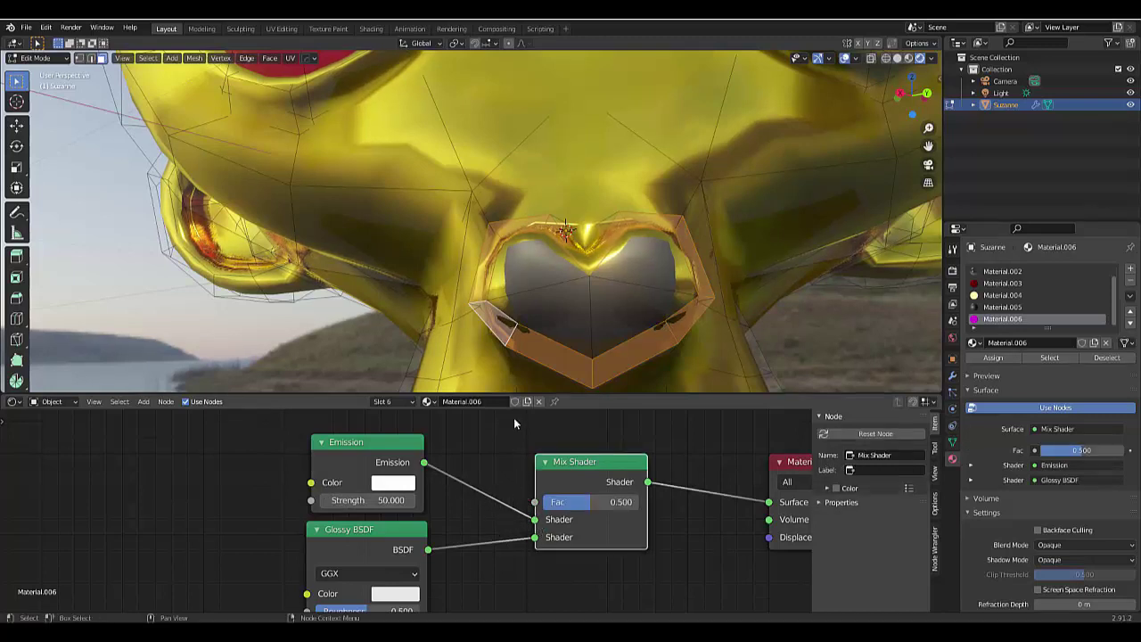
Assign the material to the selected faces around the nose and raise the Mix Shader factor to 0.683
{"action": "left_click", "coordinate": [986, 355]}
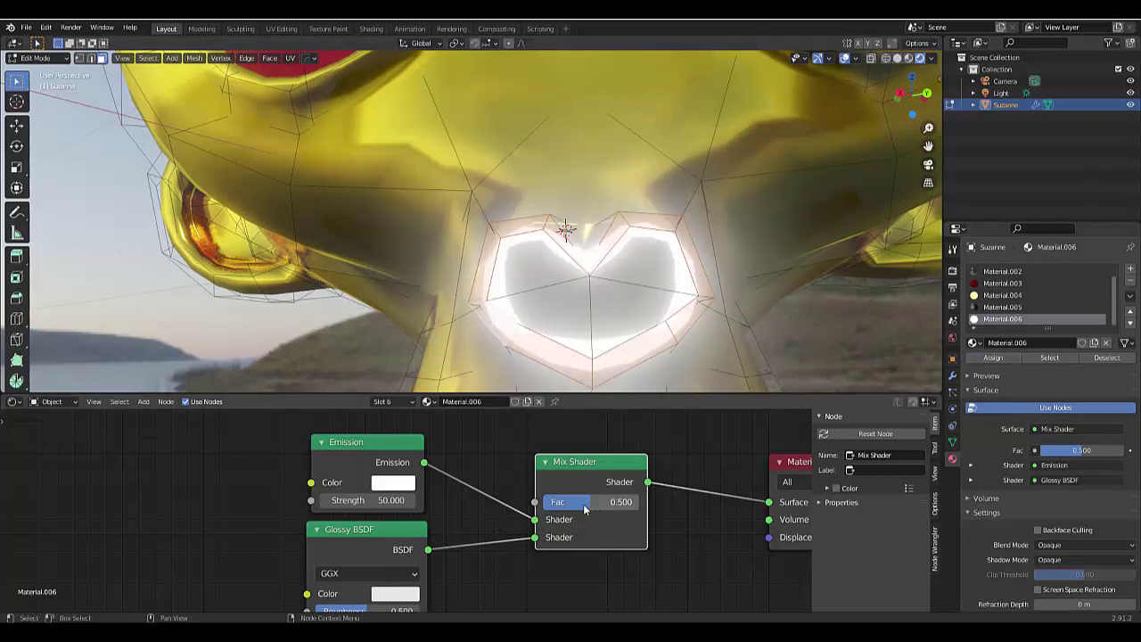
{"action": "left_click_drag", "start_coordinate": [584, 509], "coordinate": [613, 502]}
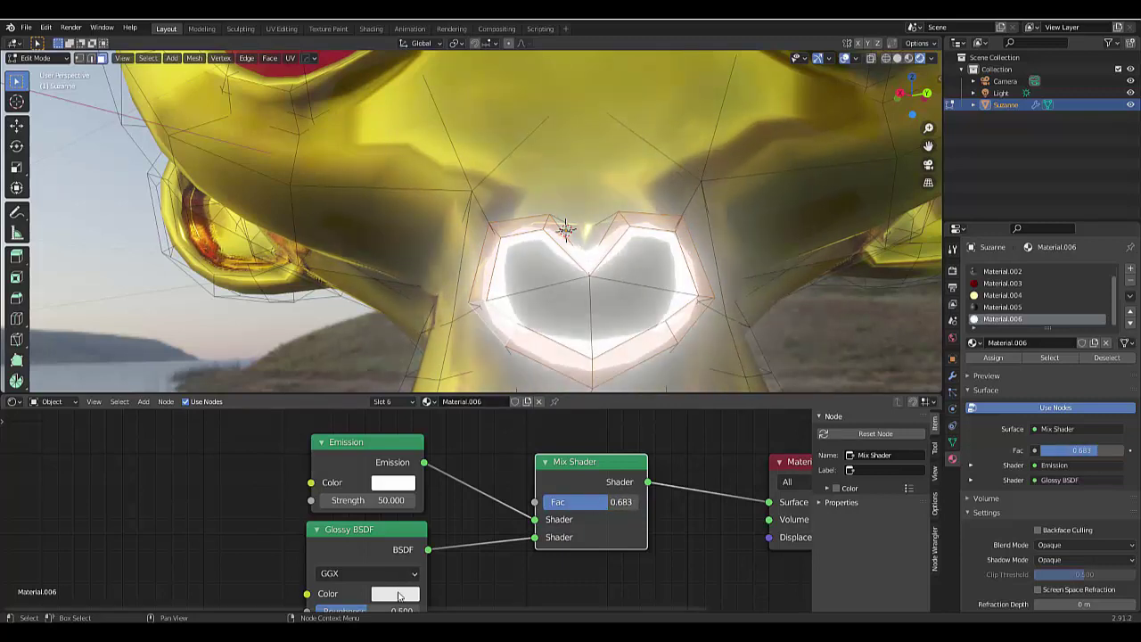
Color the Glossy BSDF red and the Emission bright blue with hue 0.583 and saturation 0.949
{"action": "left_click", "coordinate": [395, 594]}
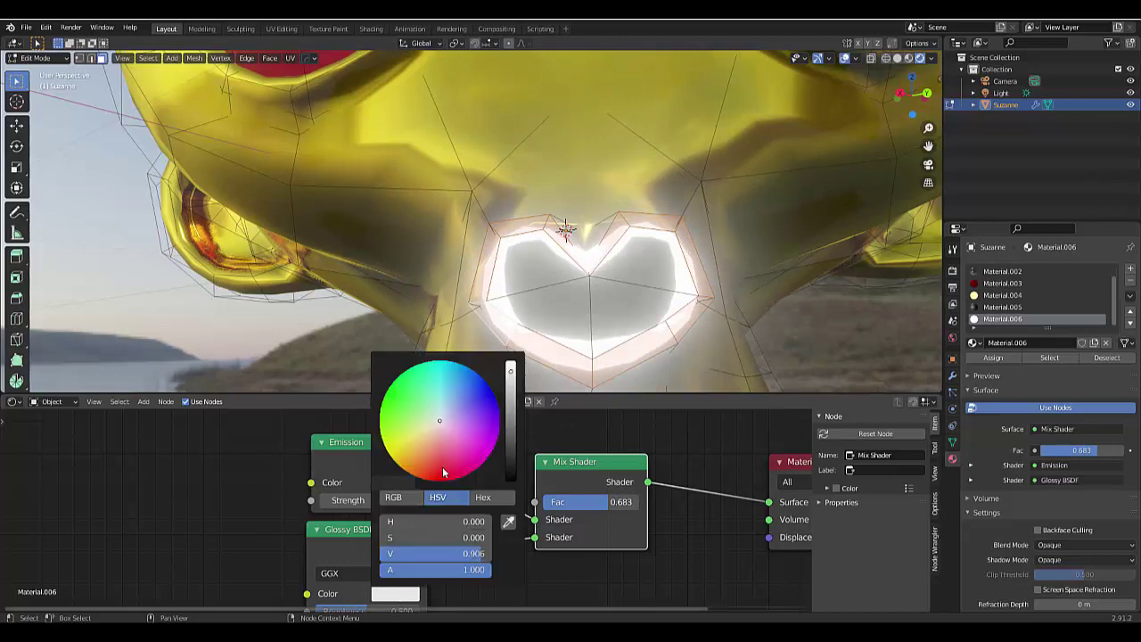
{"action": "left_click", "coordinate": [441, 466]}
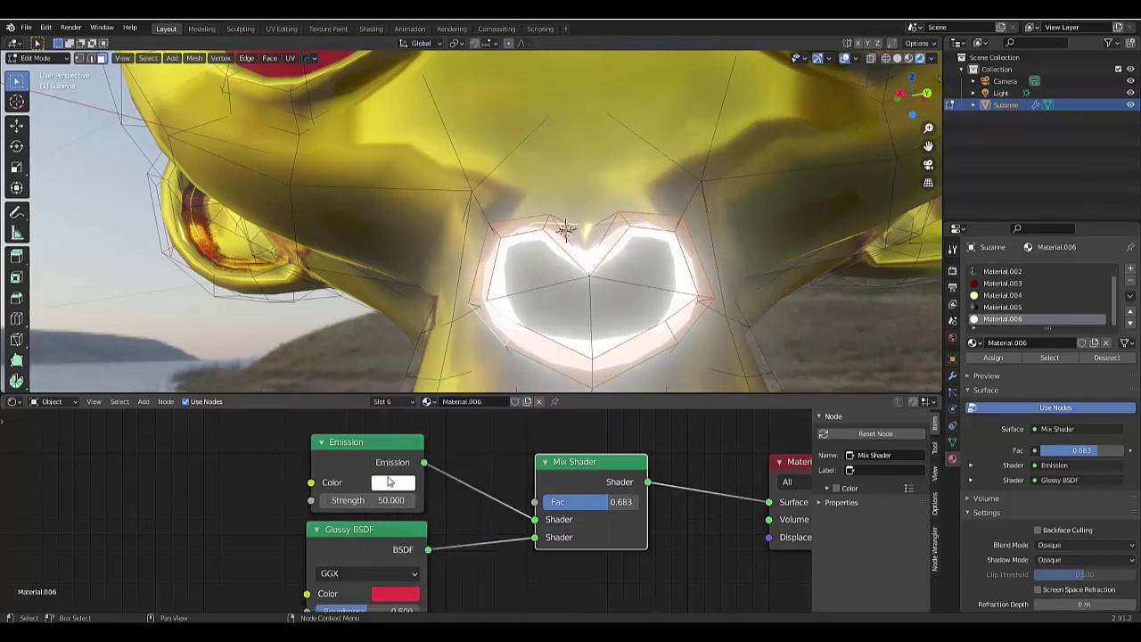
{"action": "left_click", "coordinate": [393, 482]}
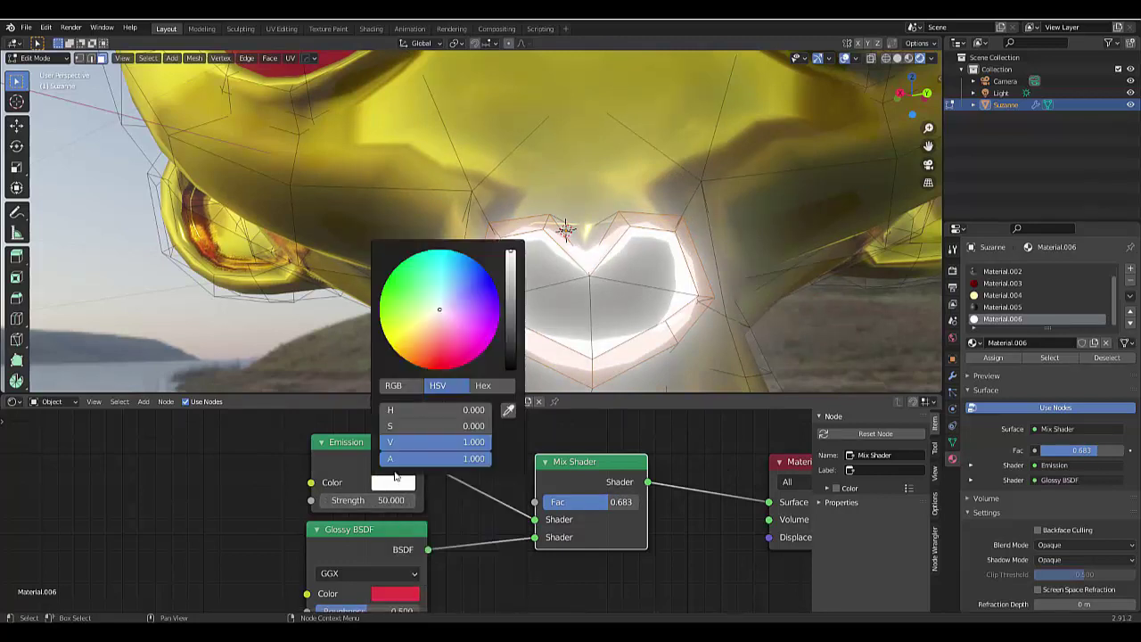
{"action": "left_click", "coordinate": [470, 264]}
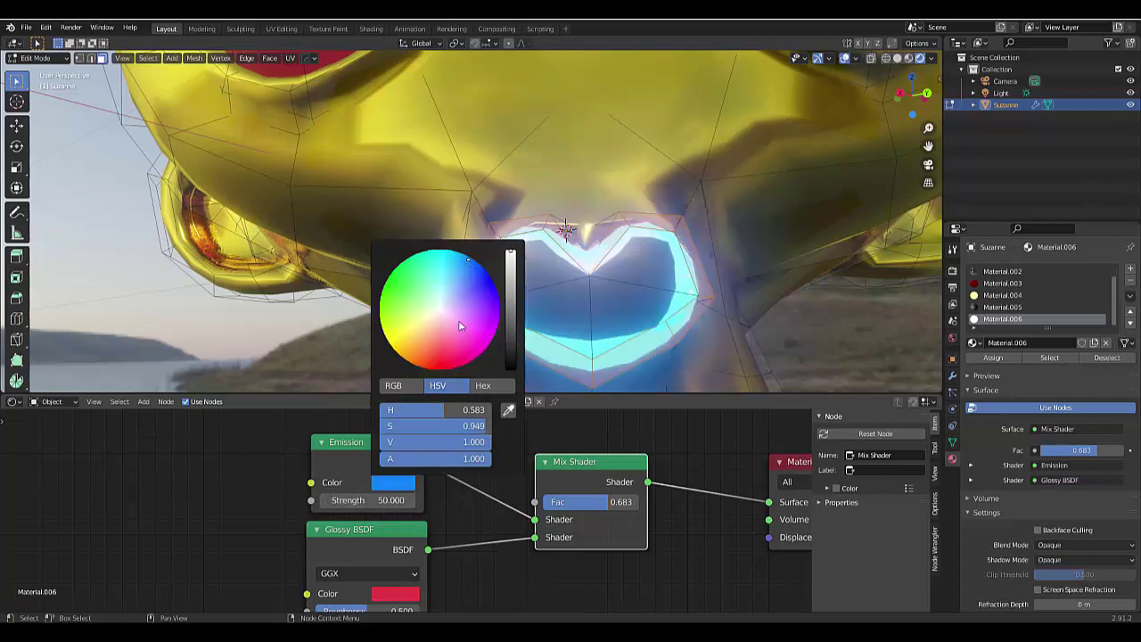
Set the Mix Shader factor to 0.8
{"action": "left_click", "coordinate": [612, 504]}
{"action": "type", "text": "0"}
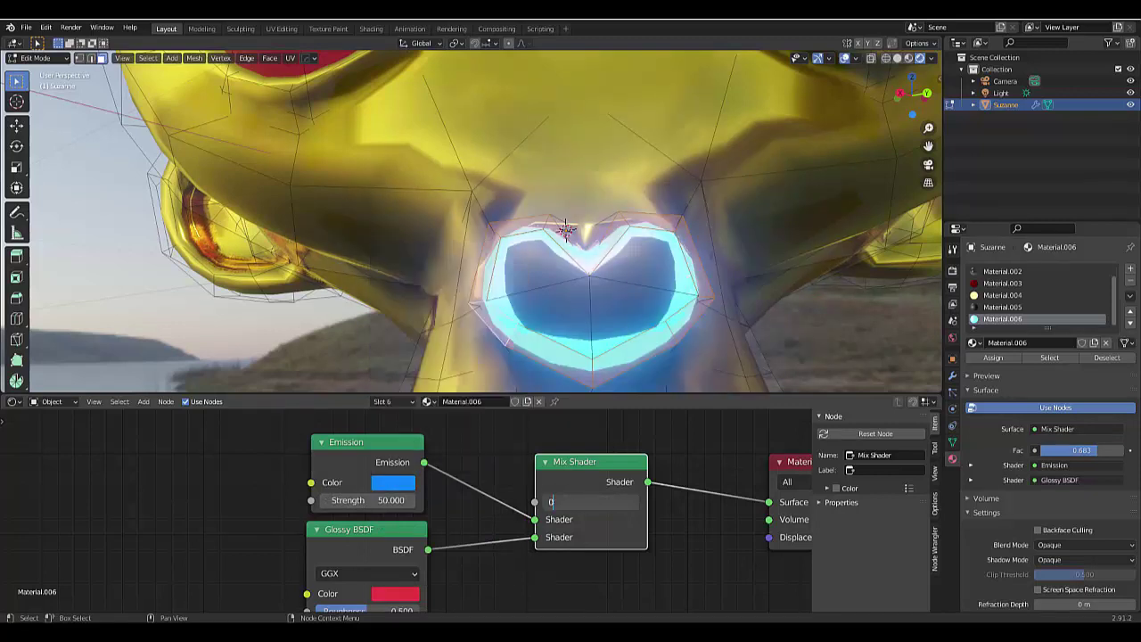
{"action": "type", "text": ".8"}
{"action": "key", "text": "Return"}
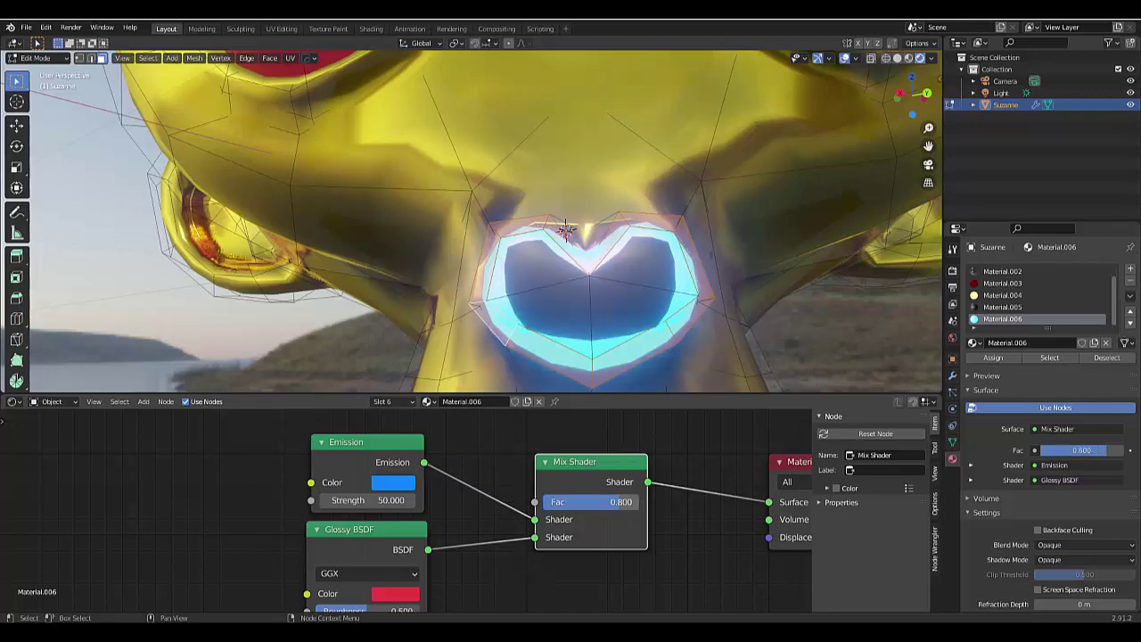
Switch Suzanne from Edit Mode to Object Mode and look at the head through the scene camera
{"action": "key", "text": "ctrl+Tab"}
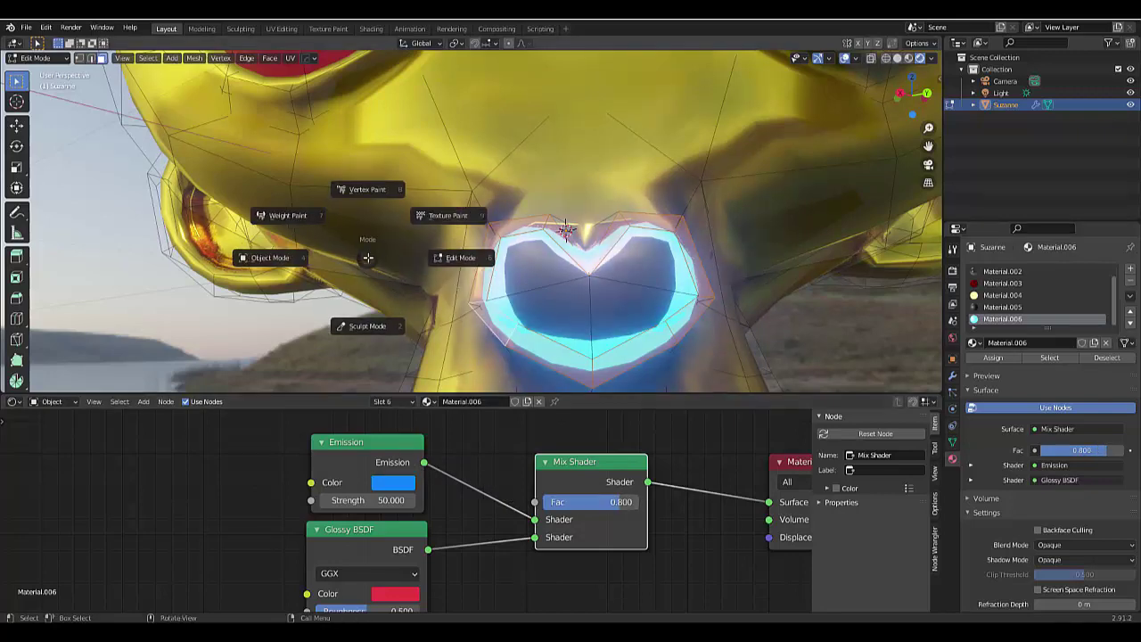
{"action": "left_click", "coordinate": [293, 256]}
{"action": "scroll", "coordinate": [367, 252], "scroll_direction": "down", "scroll_amount": 5}
{"action": "middle_click_drag", "start_coordinate": [368, 249], "coordinate": [294, 343]}
{"action": "scroll", "coordinate": [405, 220], "scroll_direction": "down", "scroll_amount": 5}
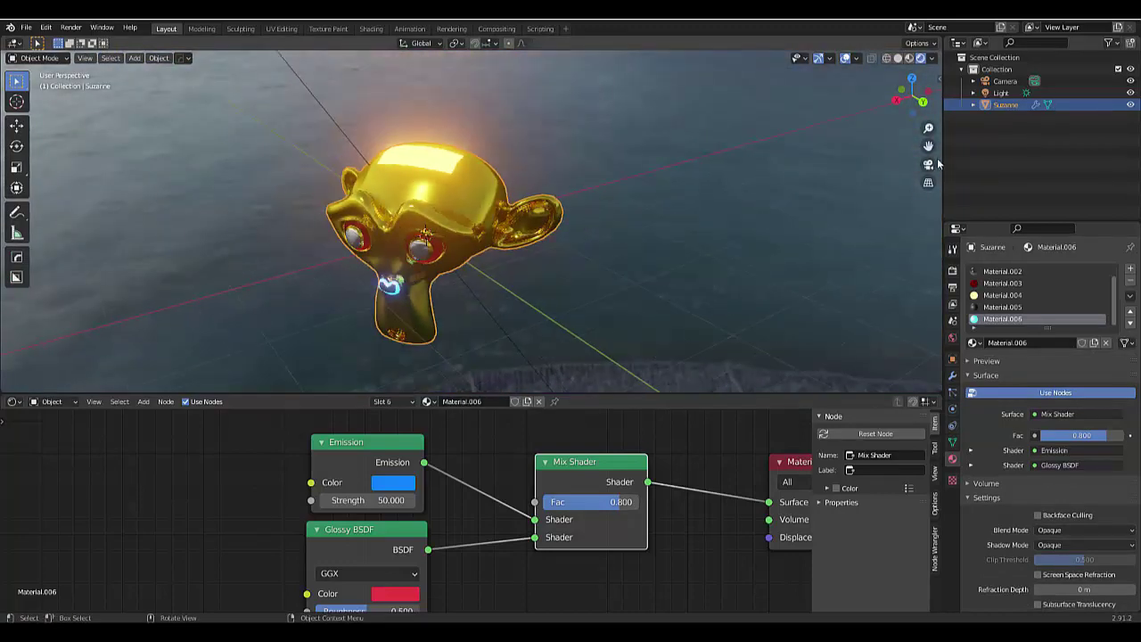
{"action": "left_click", "coordinate": [928, 164]}
{"action": "scroll", "coordinate": [711, 204], "scroll_direction": "up", "scroll_amount": 8}
{"action": "scroll", "coordinate": [679, 262], "scroll_direction": "down", "scroll_amount": 5}
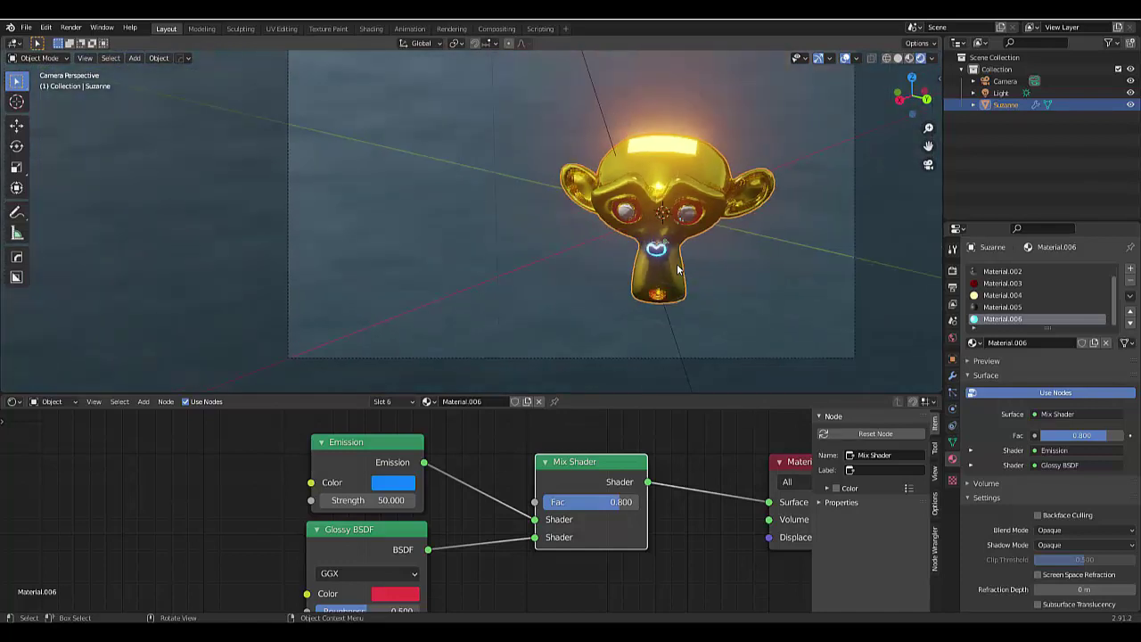